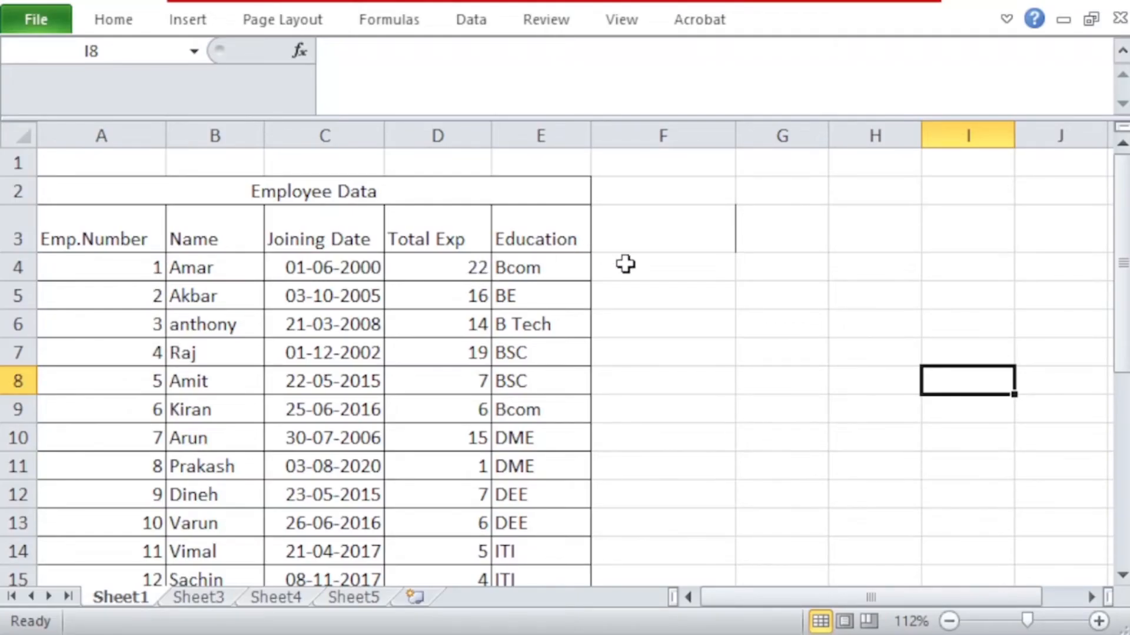
Step: Compare the employee numbers in Sheet1's Employee Data table with those in Sheet3's Employee PF Data table
click(668, 276)
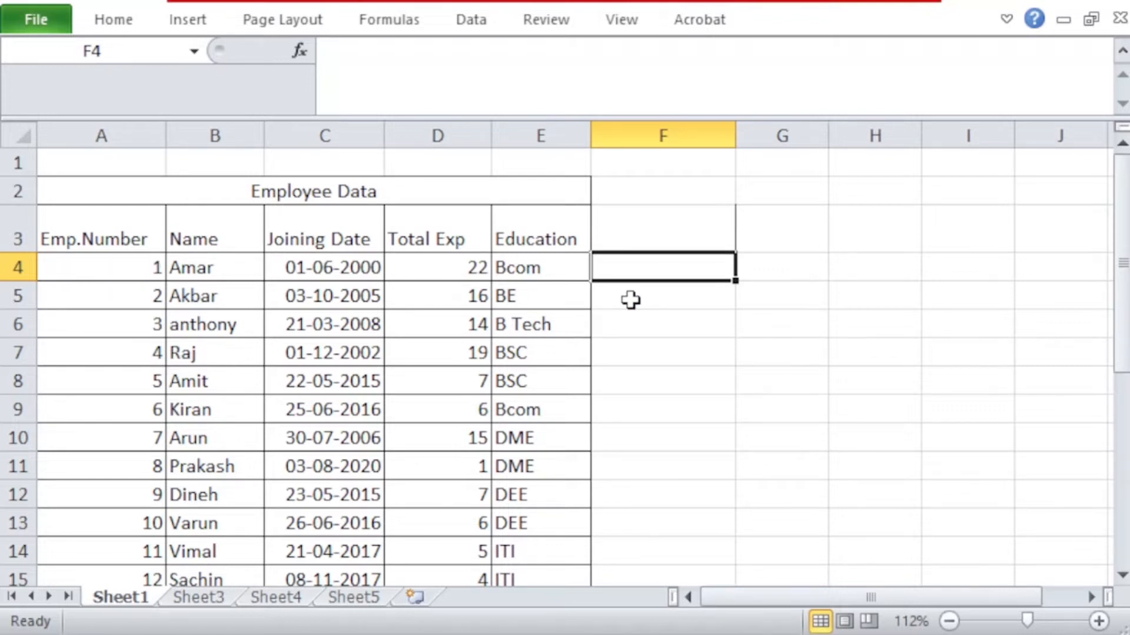
click(185, 596)
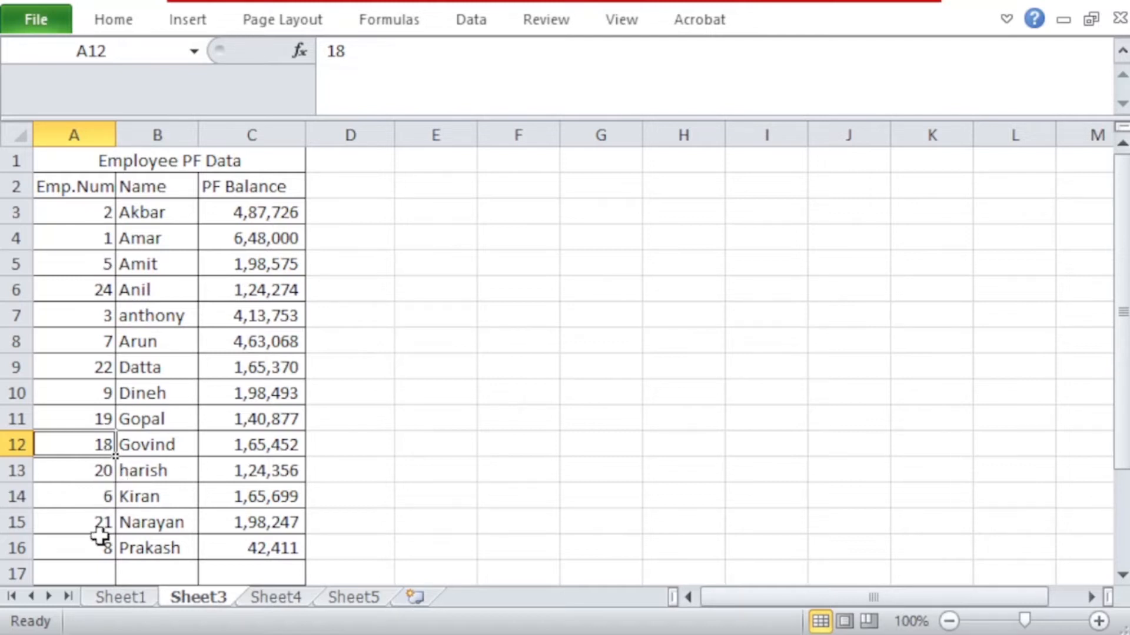
click(94, 212)
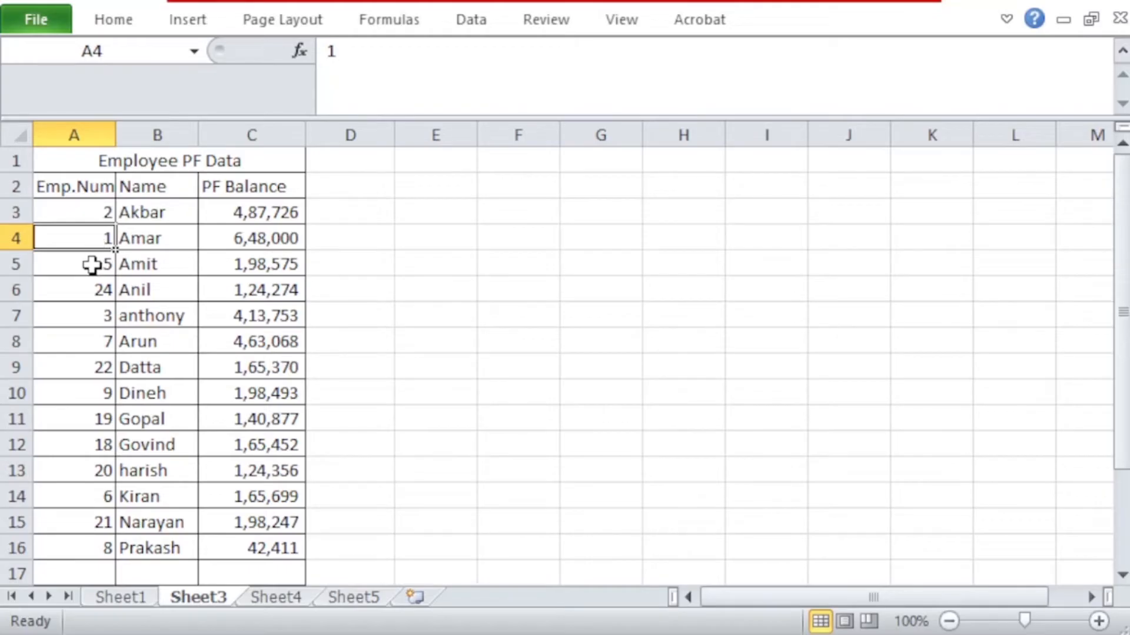
click(91, 262)
click(90, 298)
click(86, 321)
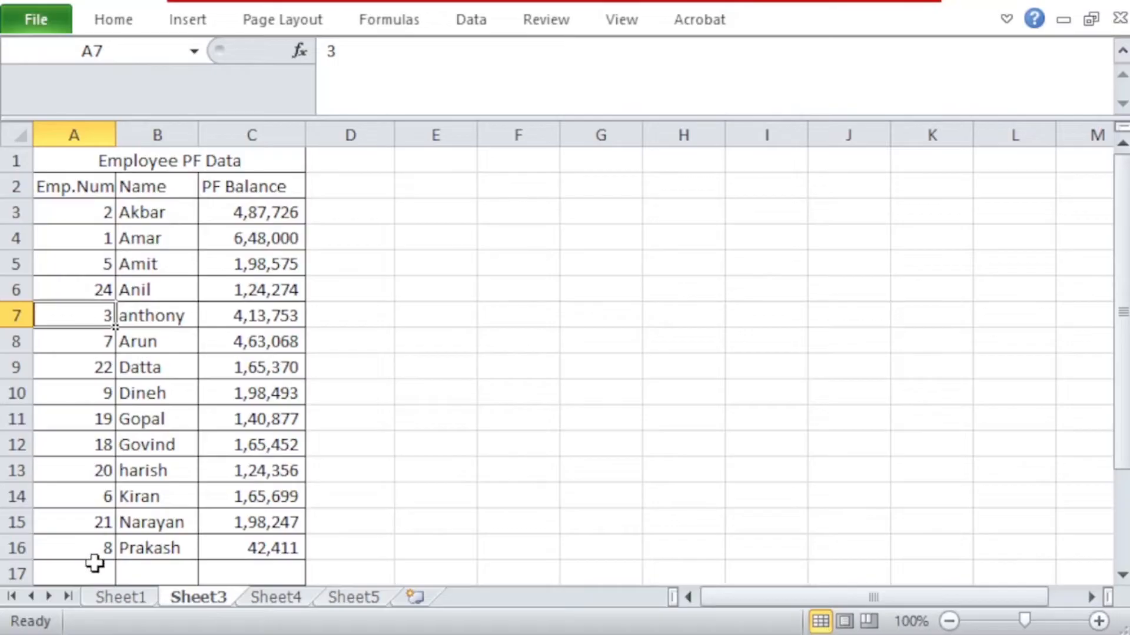
click(120, 598)
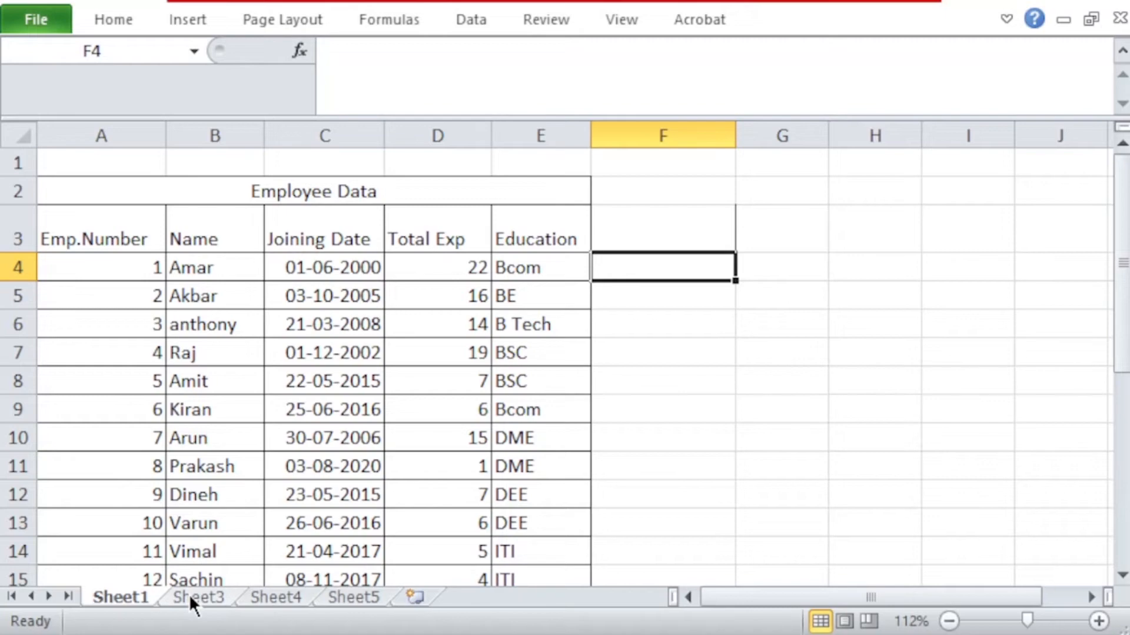
scroll(170, 464, down, 3)
scroll(180, 498, down, 2)
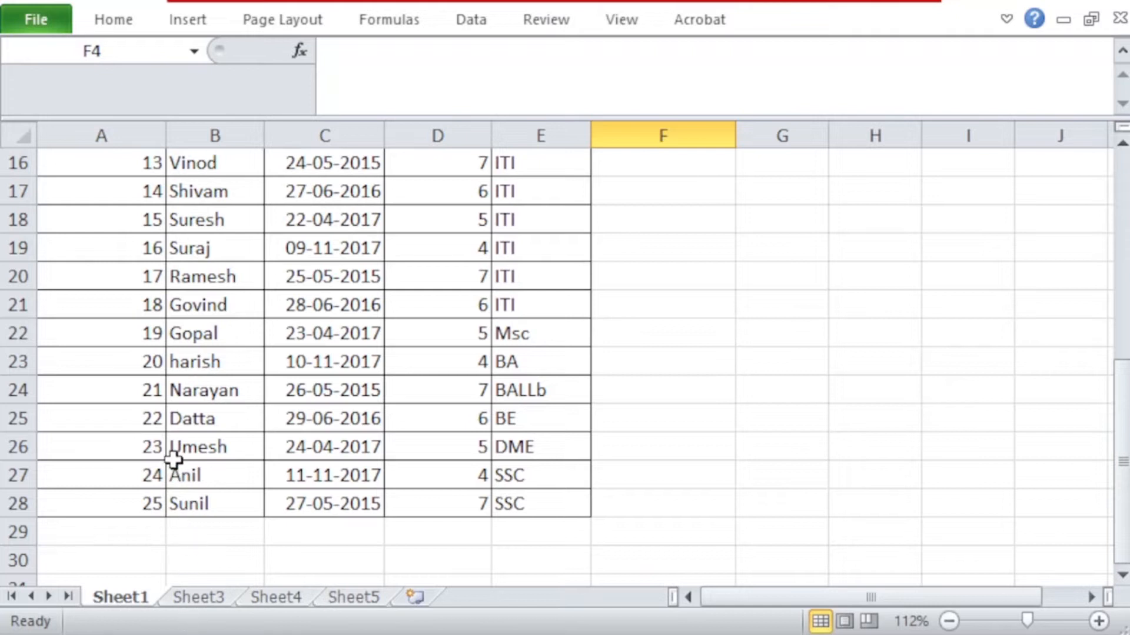
click(199, 597)
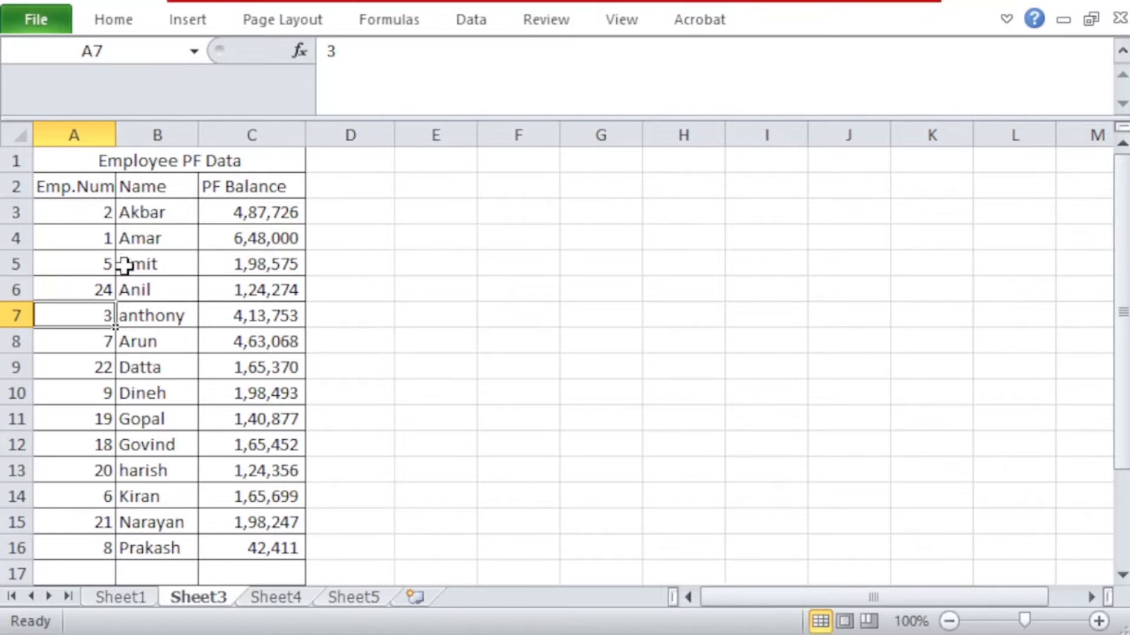
click(111, 592)
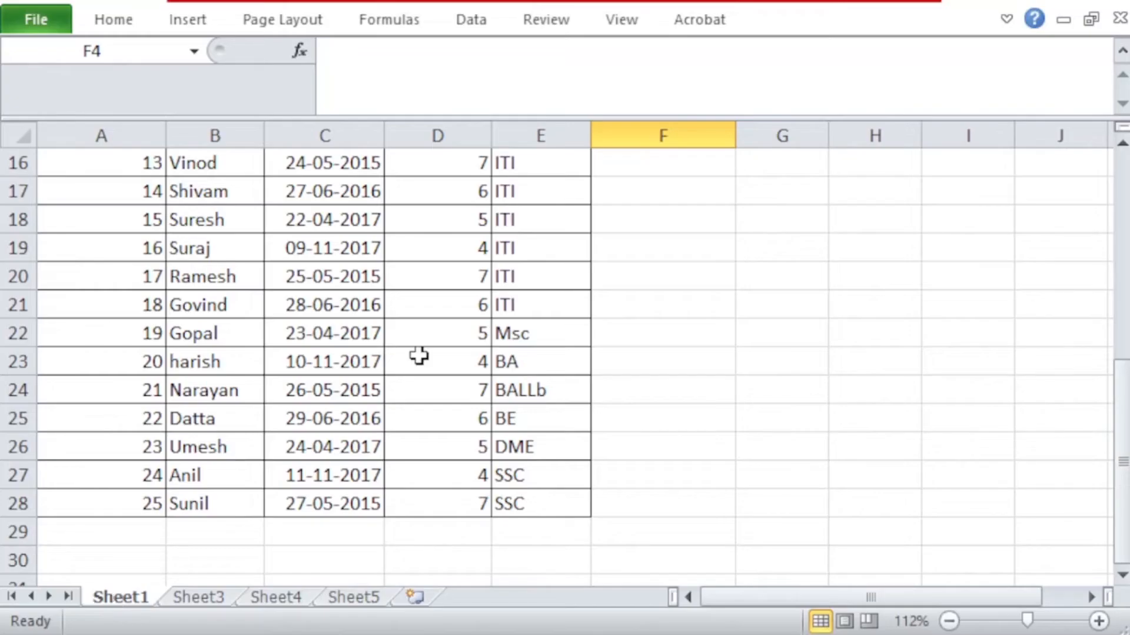
scroll(419, 356, up, 5)
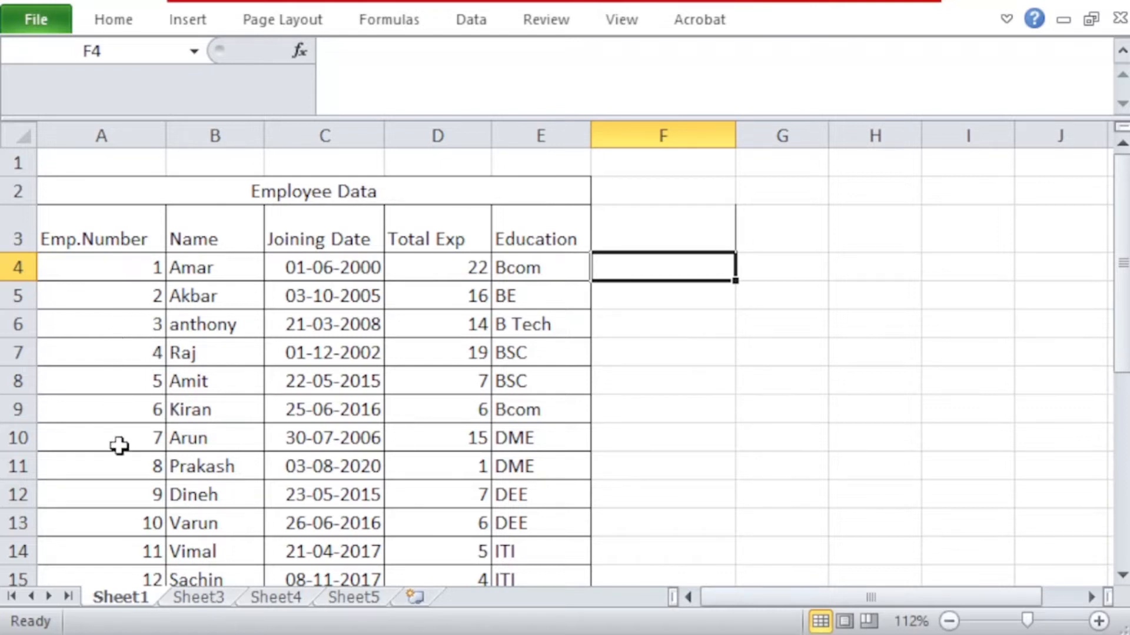
scroll(119, 454, down, 5)
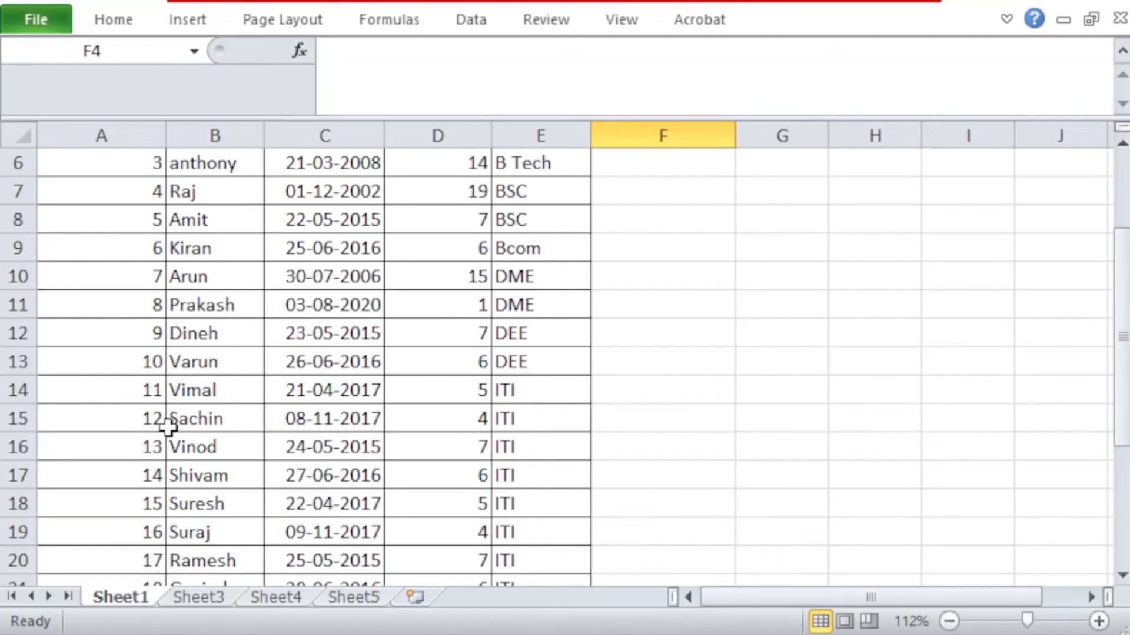
scroll(171, 412, up, 2)
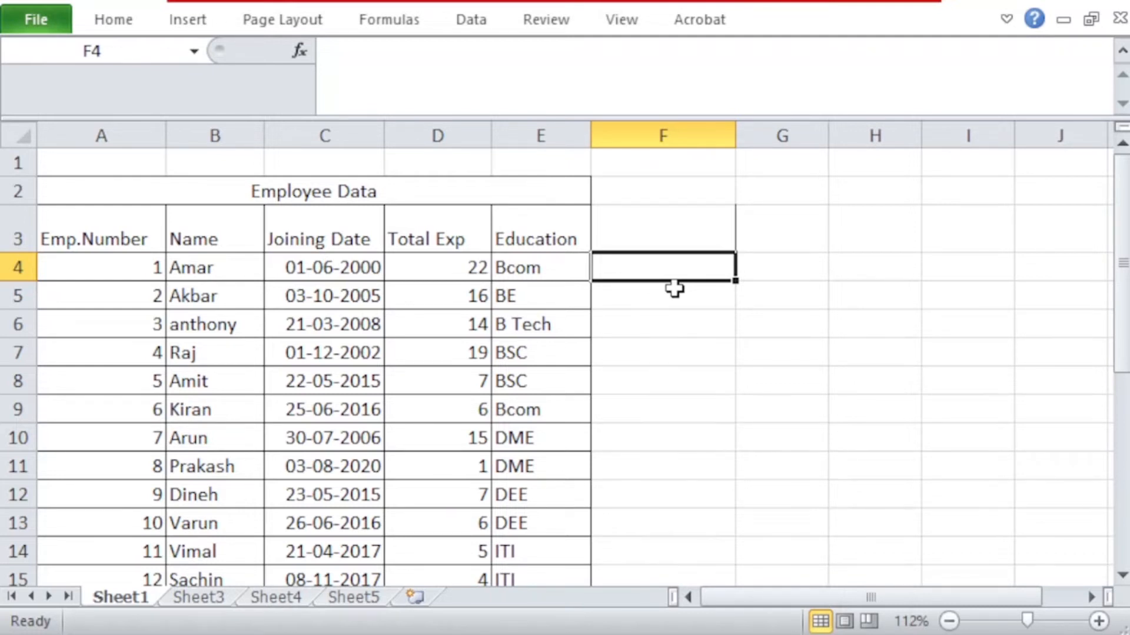
Step: Enter an INDEX formula in Sheet1 cell F4 over Sheet3!A2:C16 with row number 1 and column number 1
text(=)
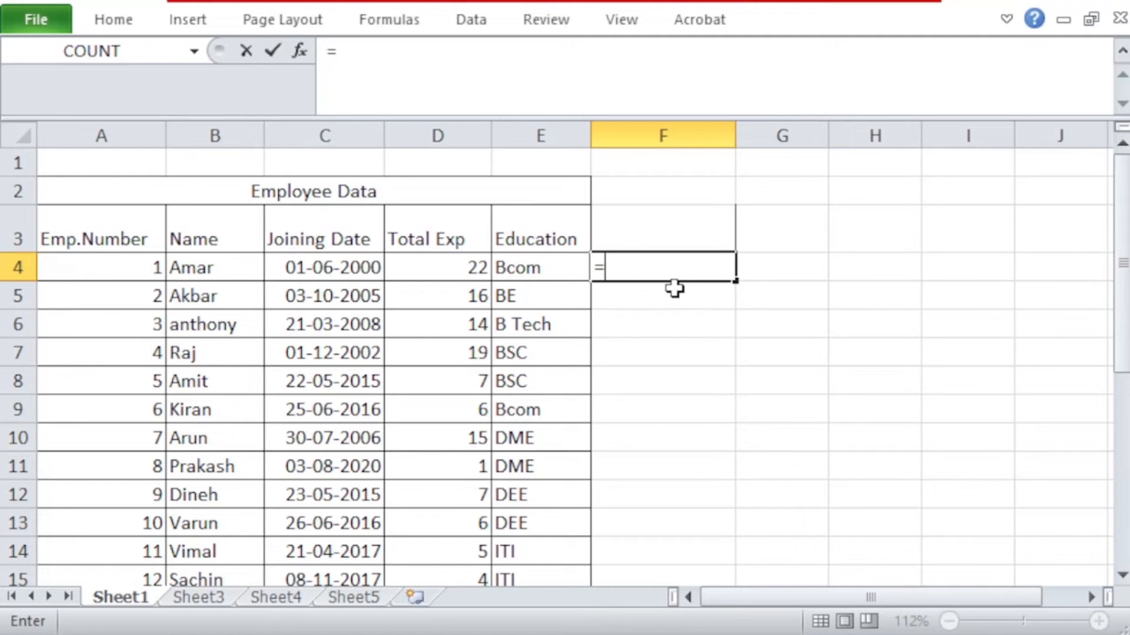
text(index)
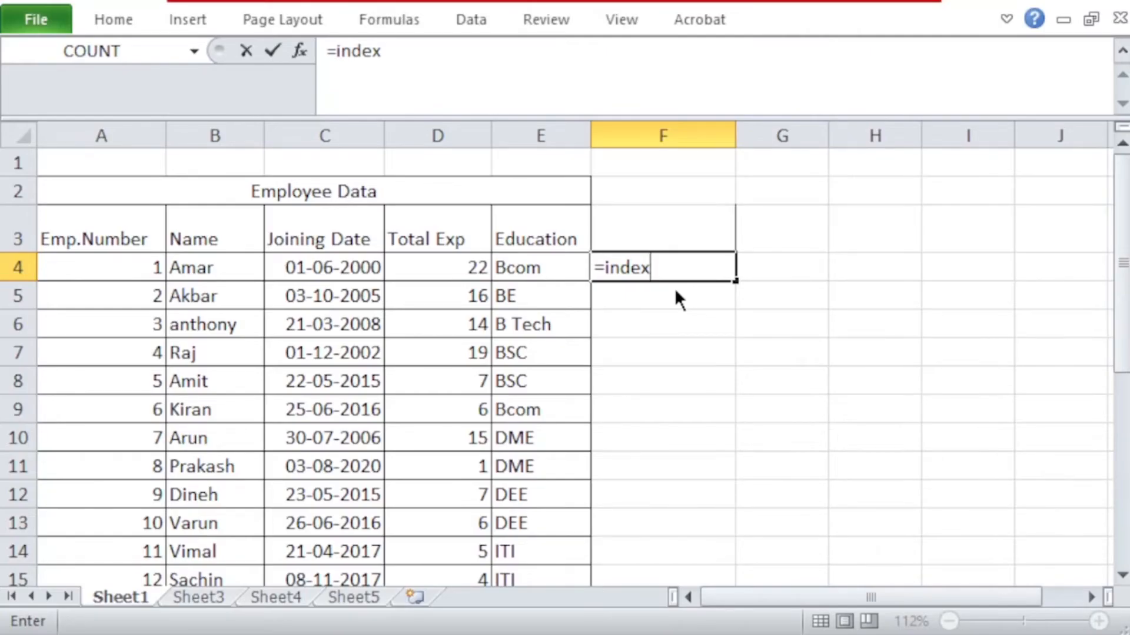
text(()
click(206, 596)
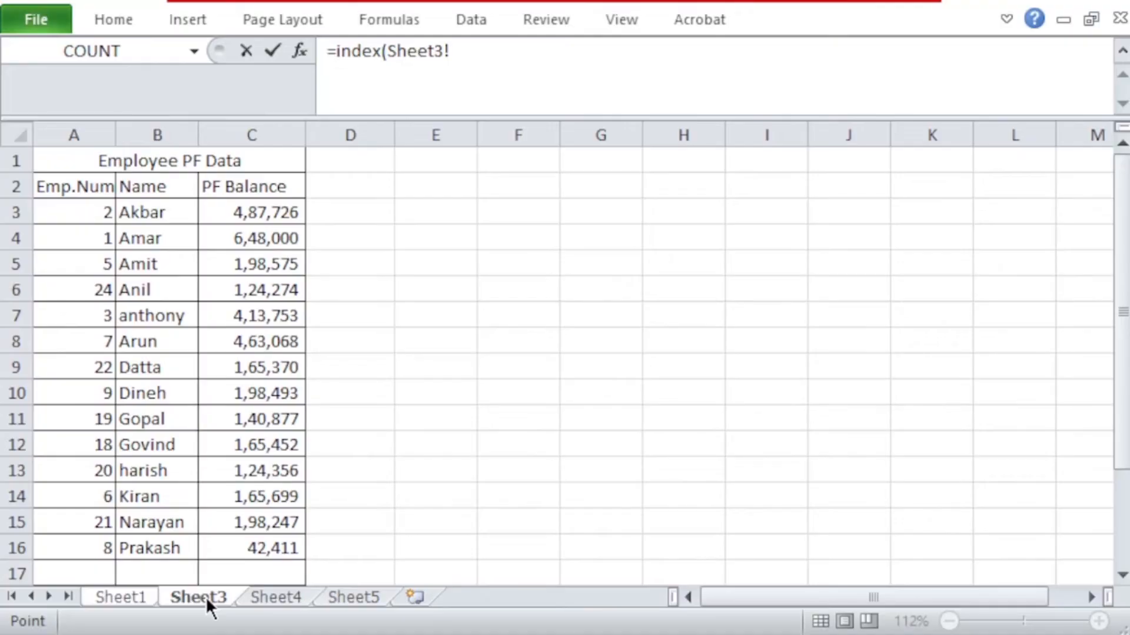
drag(56, 187, 257, 549)
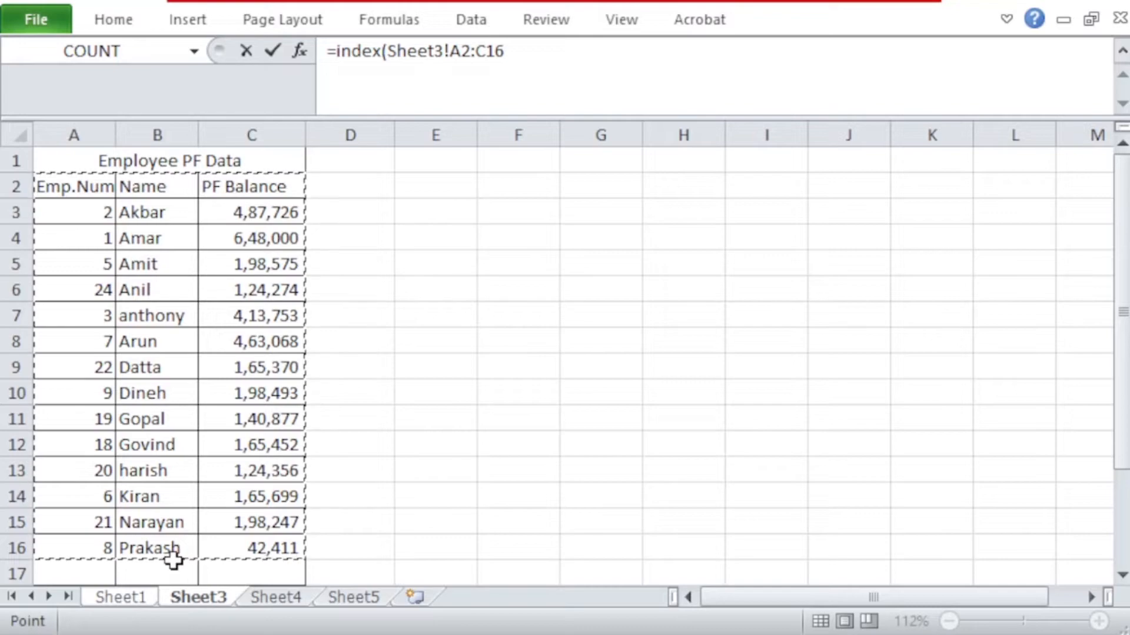
text(,)
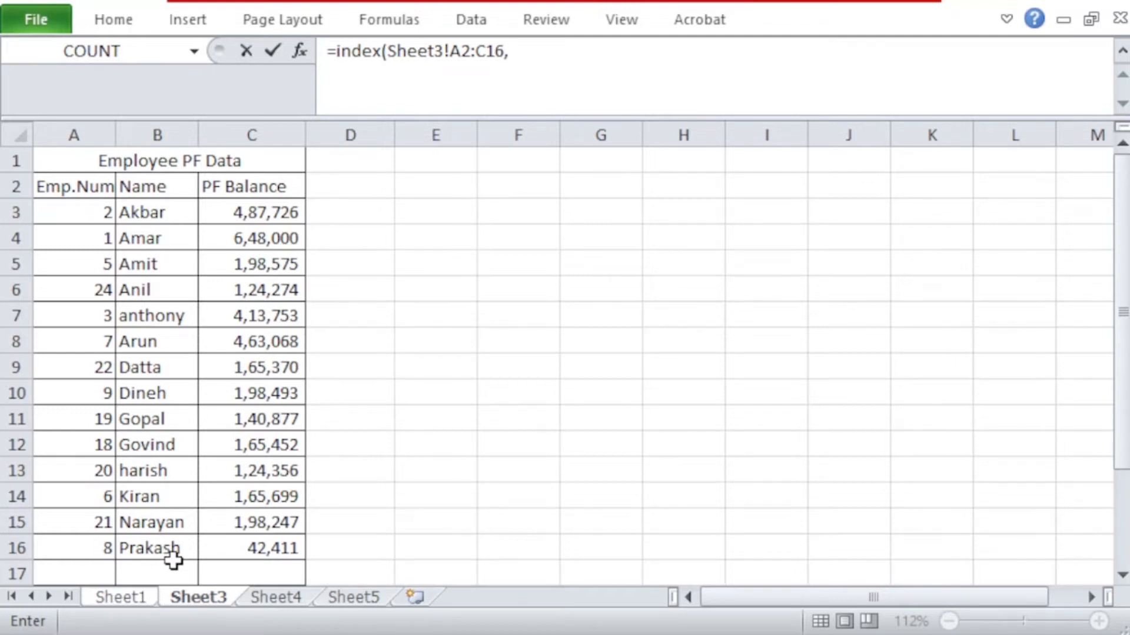
text(1,1))
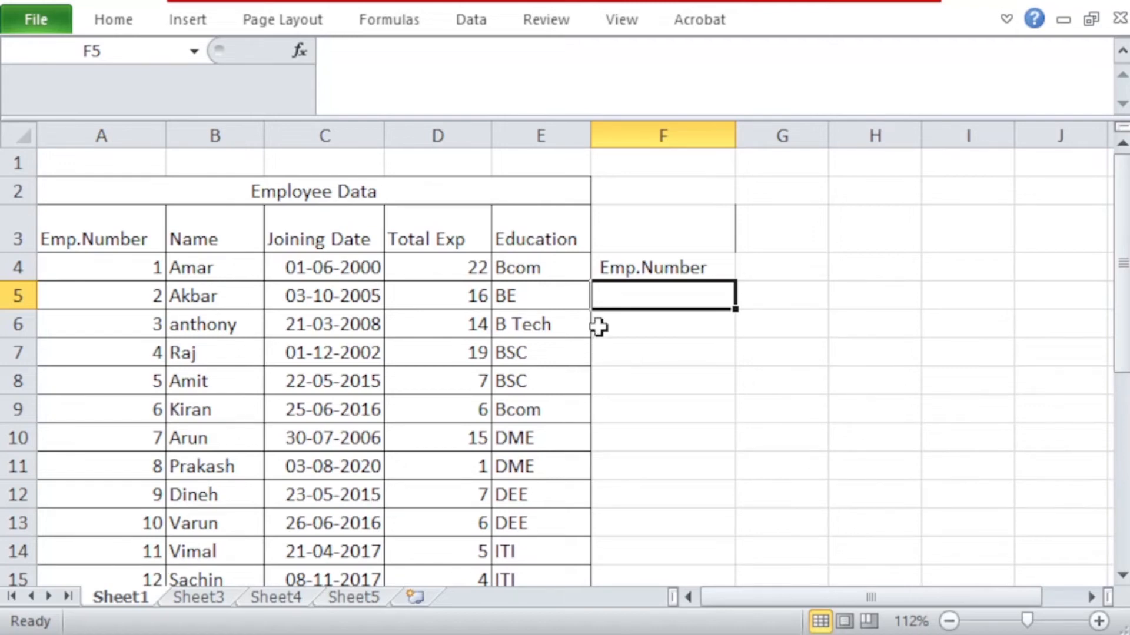
Step: Replace the row number in F4's INDEX formula with MATCH(A4,Sheet3!A2:A16,0)
click(612, 269)
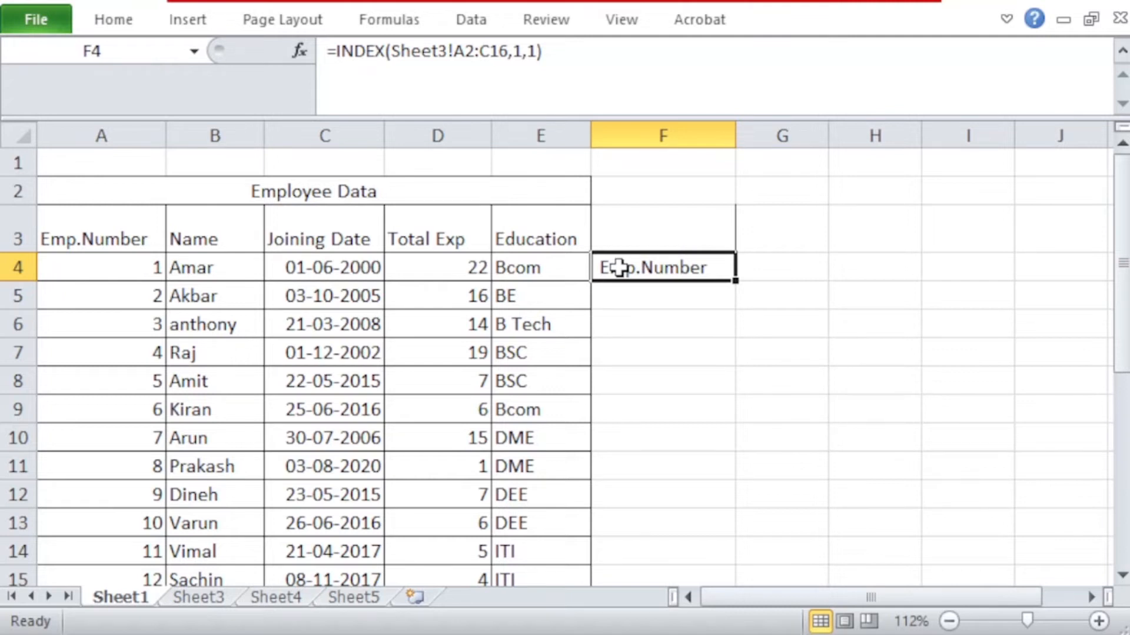
click(521, 52)
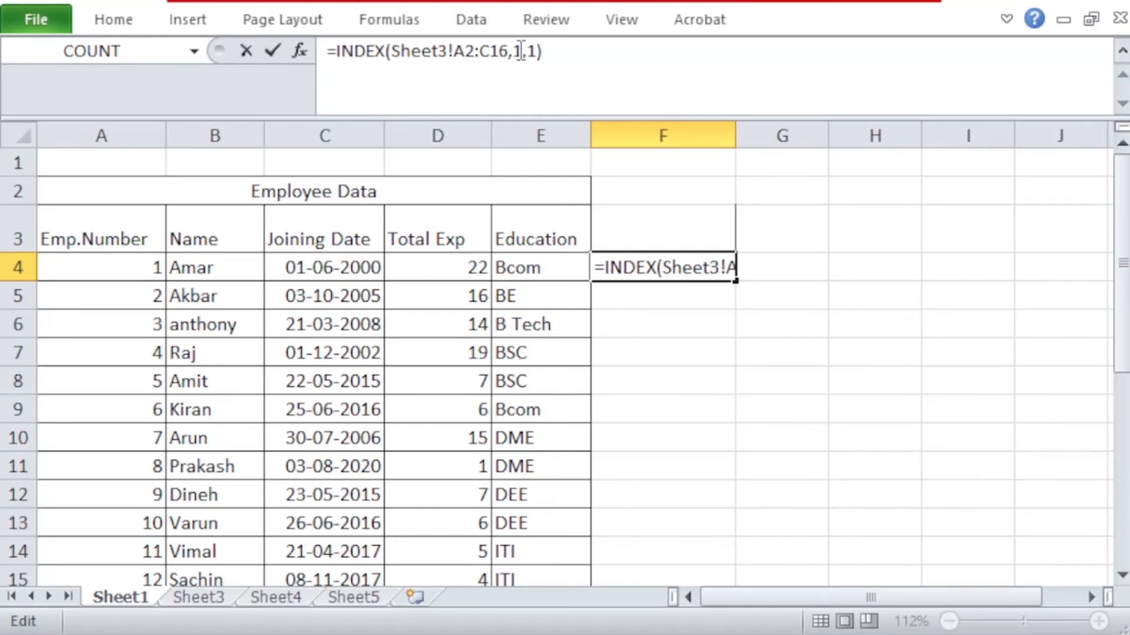
key(BackSpace)
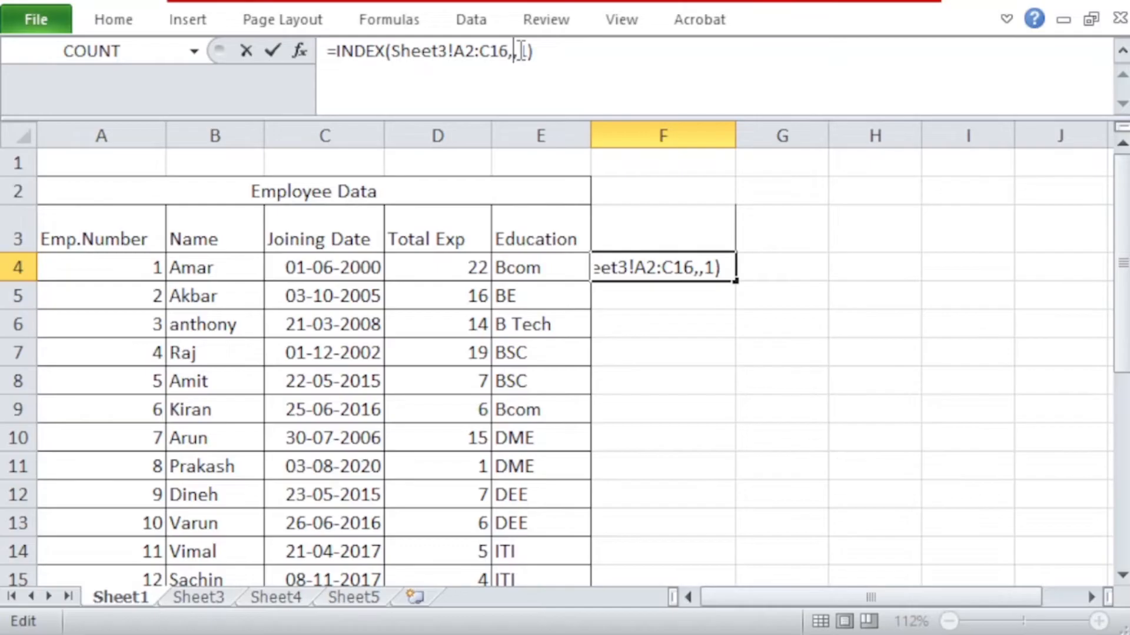
text(match)
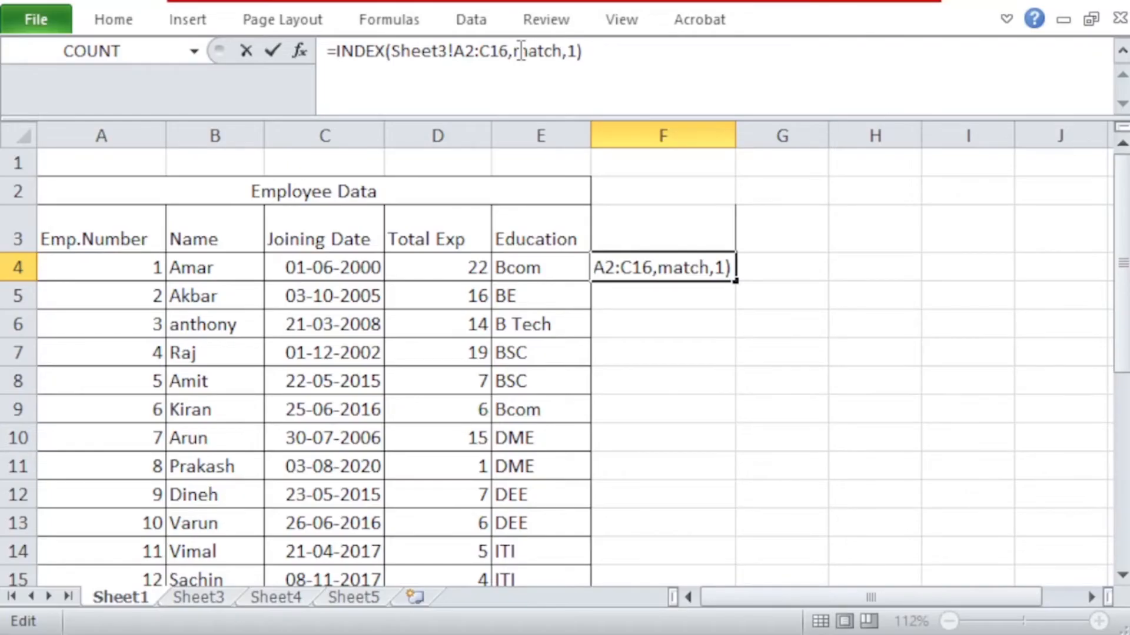
text(()
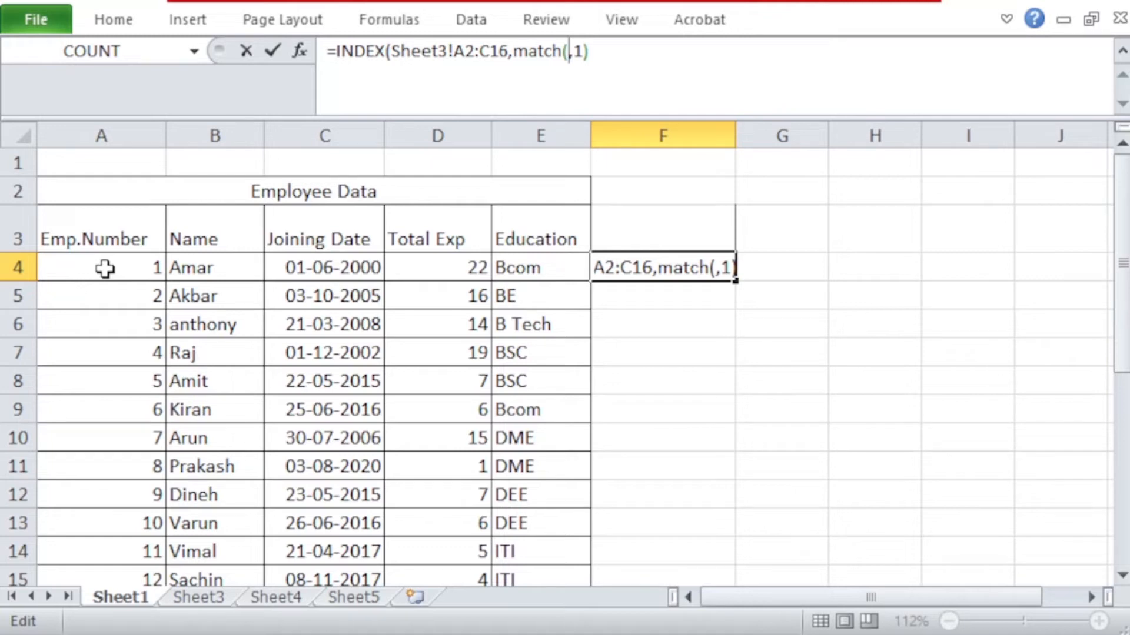
click(106, 268)
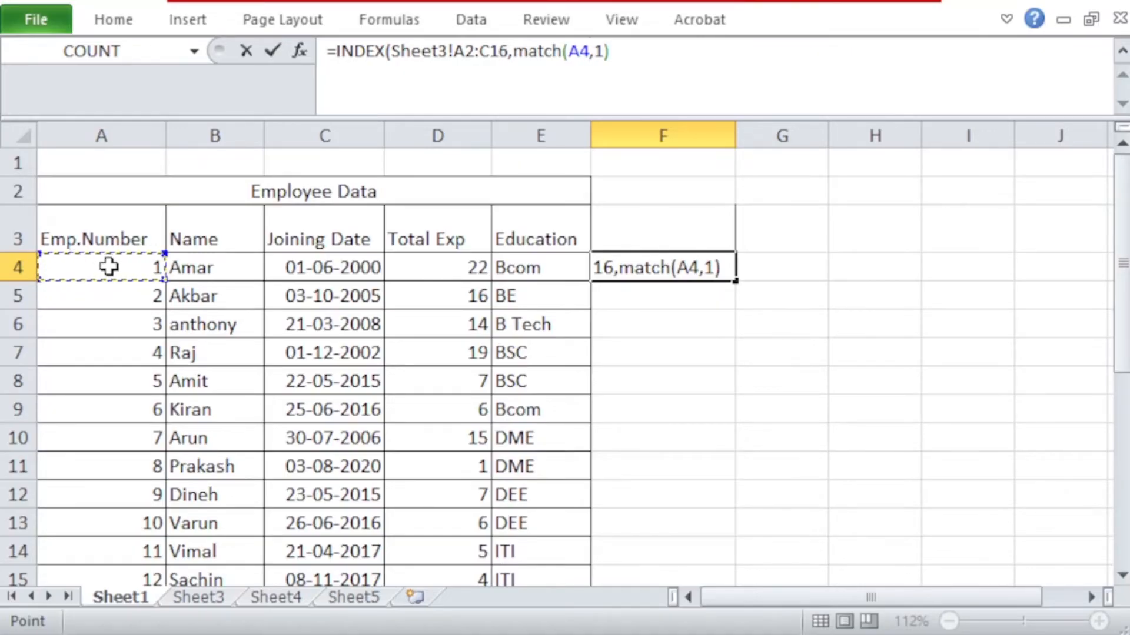
text(,)
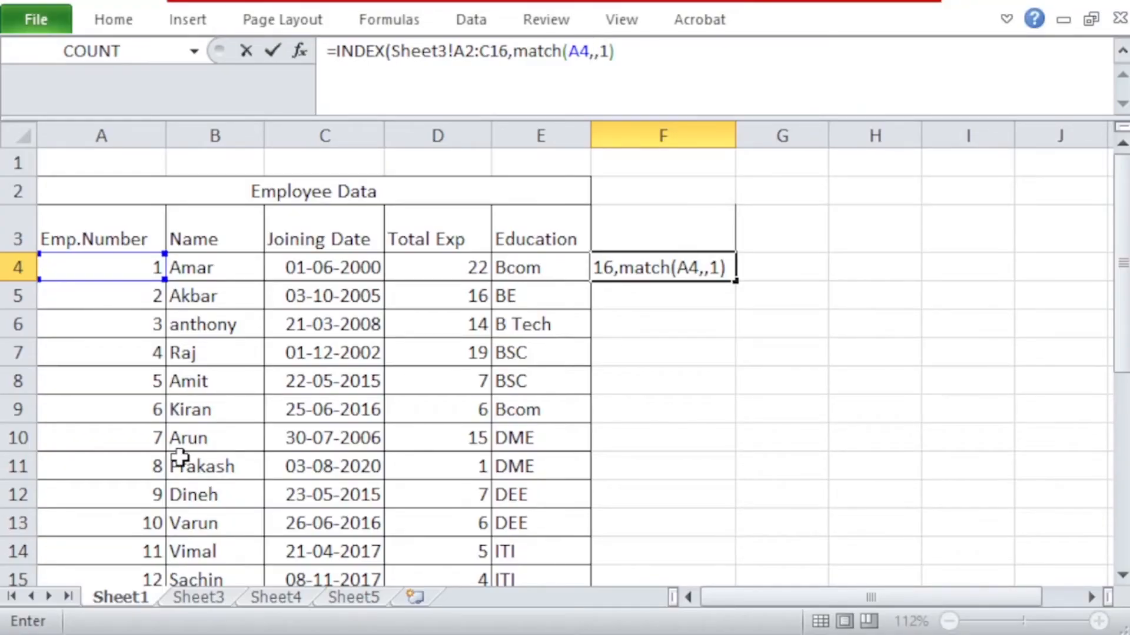
click(188, 596)
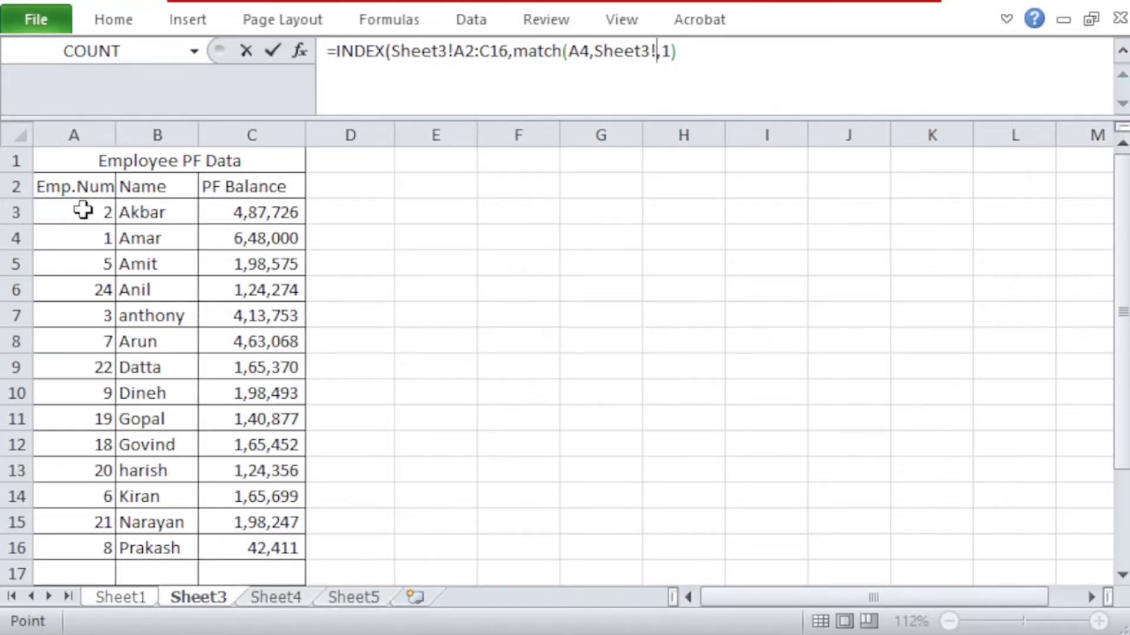
drag(83, 186, 81, 547)
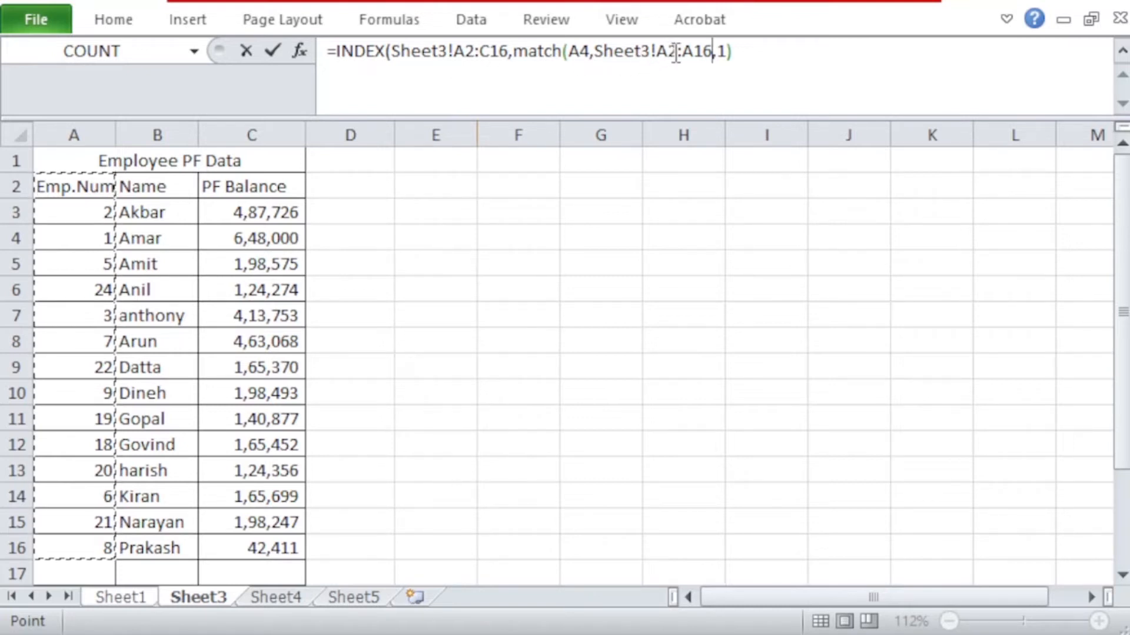
text(,)
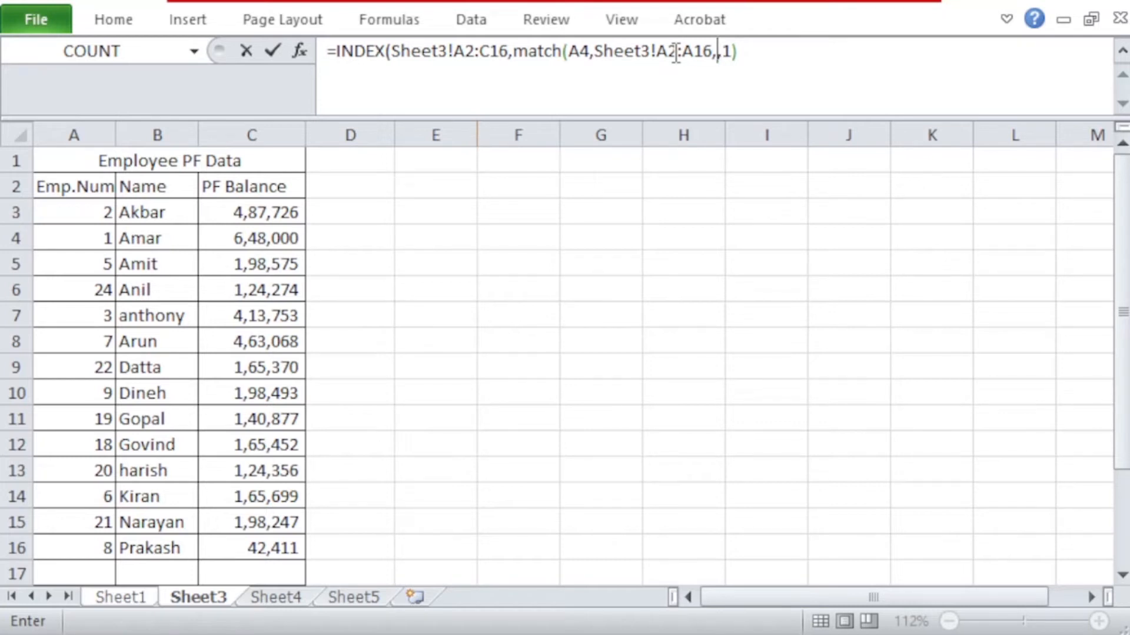
text(0))
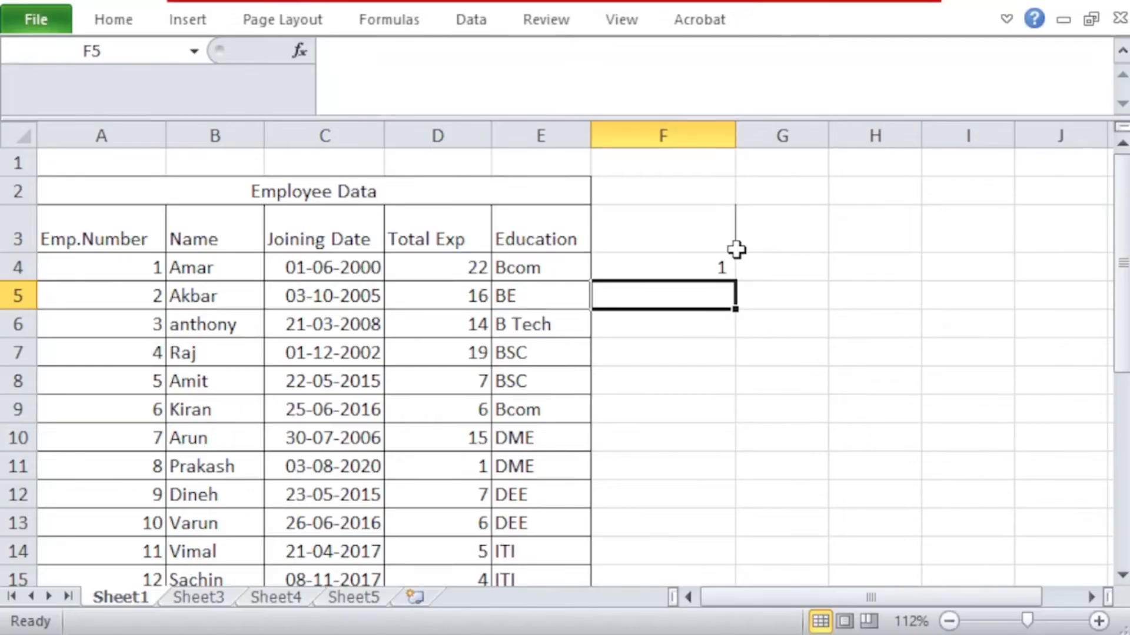
Step: Check the column order of the PF table on Sheet3 and set the INDEX column number in Sheet1's F4 to 3
click(668, 268)
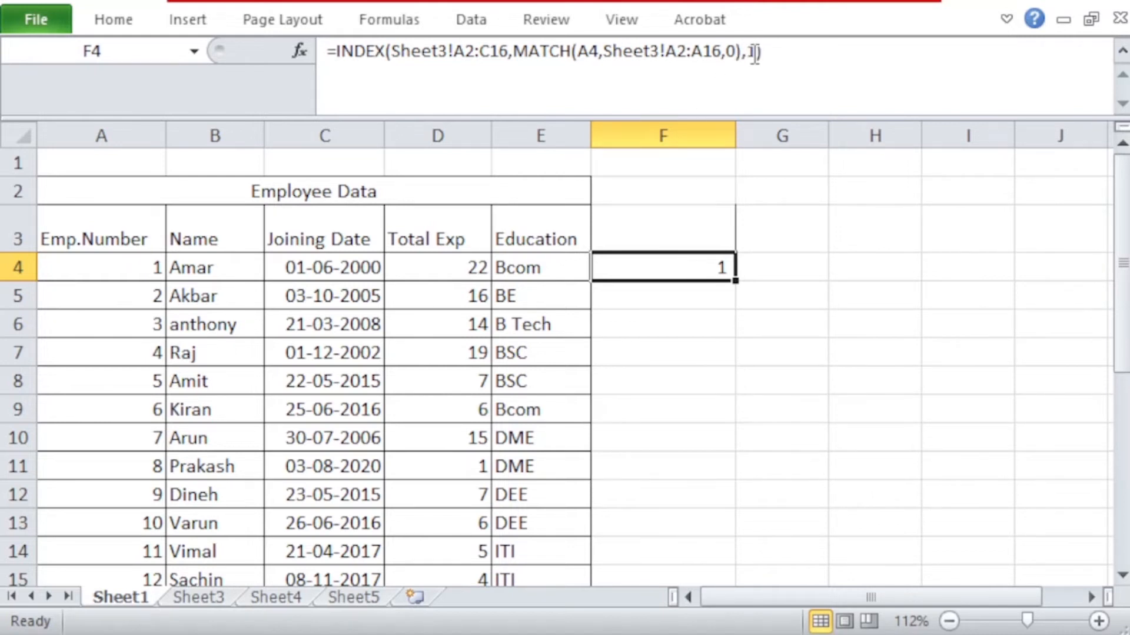
click(184, 596)
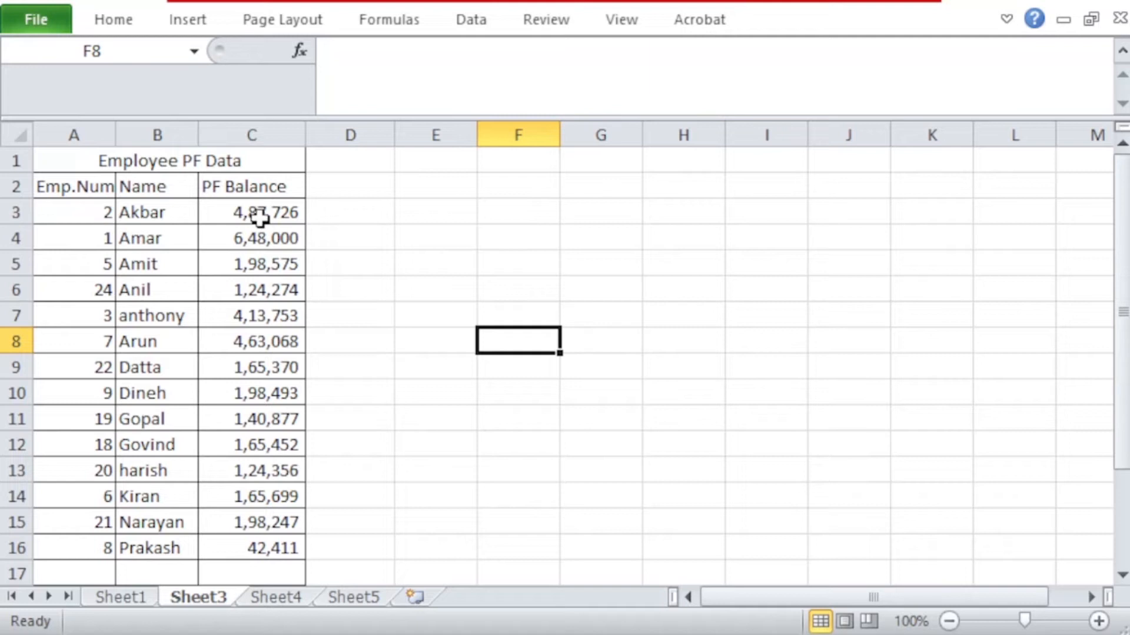
click(73, 212)
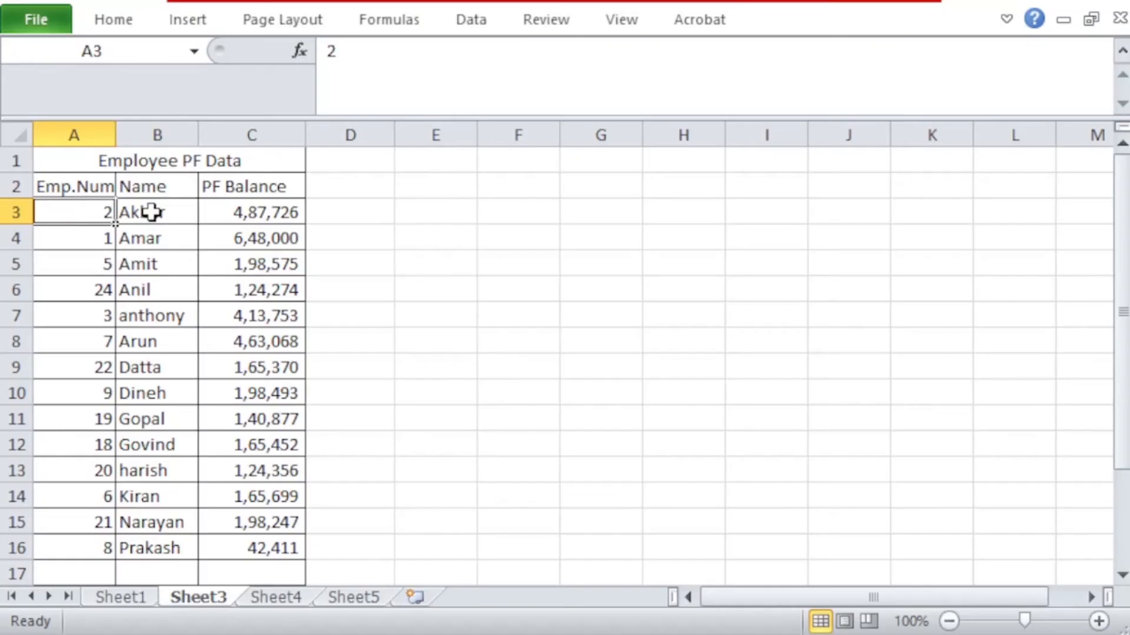
click(153, 212)
click(250, 211)
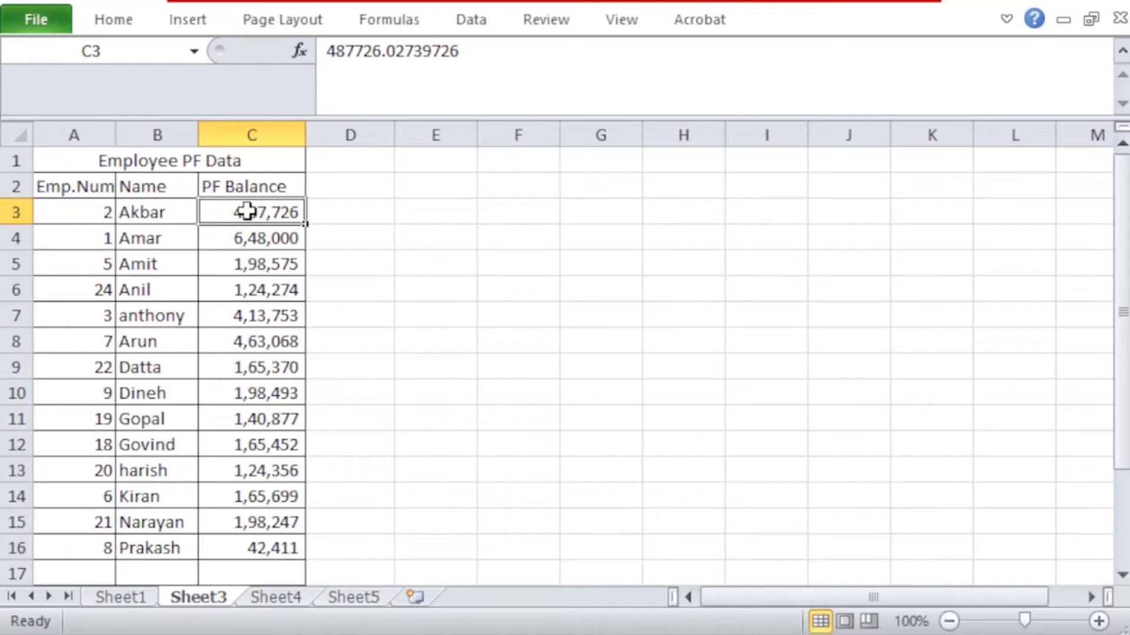
click(129, 596)
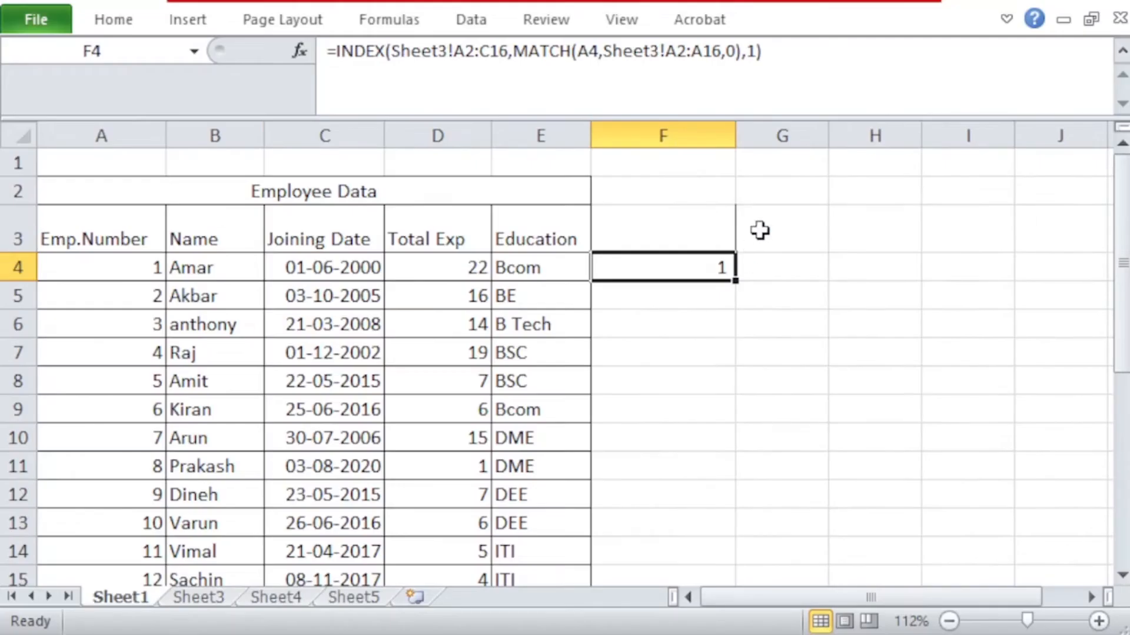
click(753, 52)
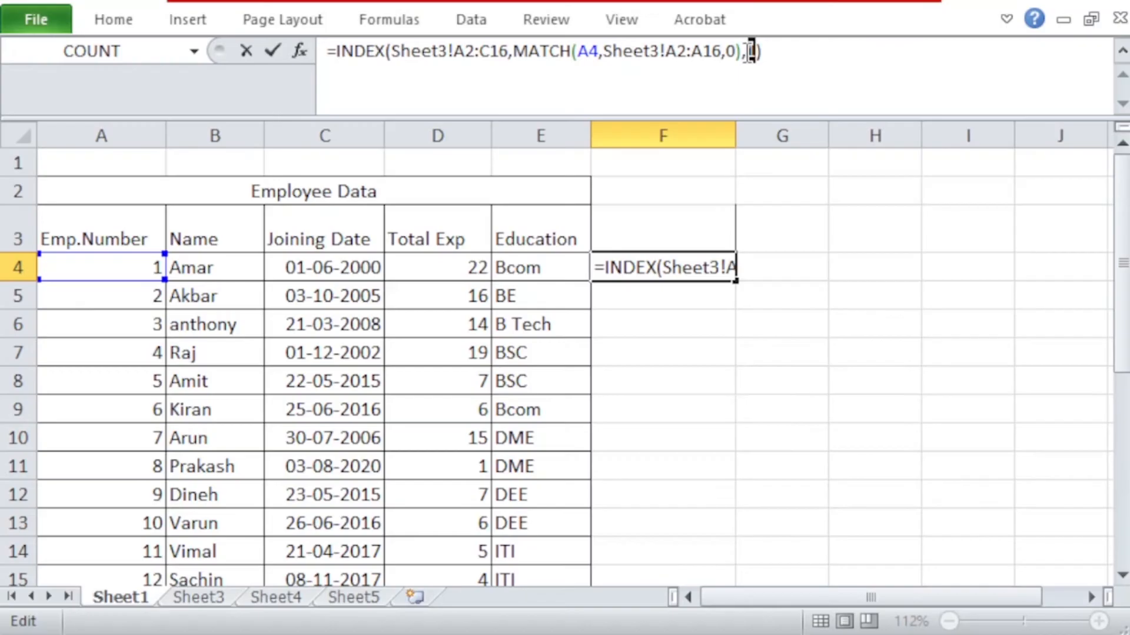
text(3)
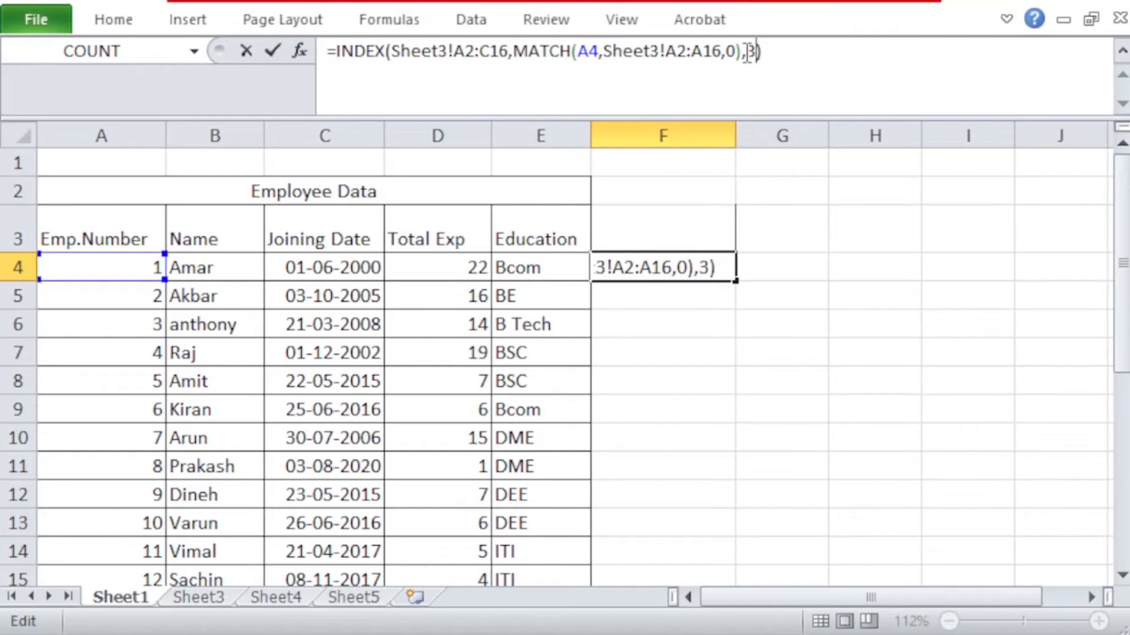
key(Return)
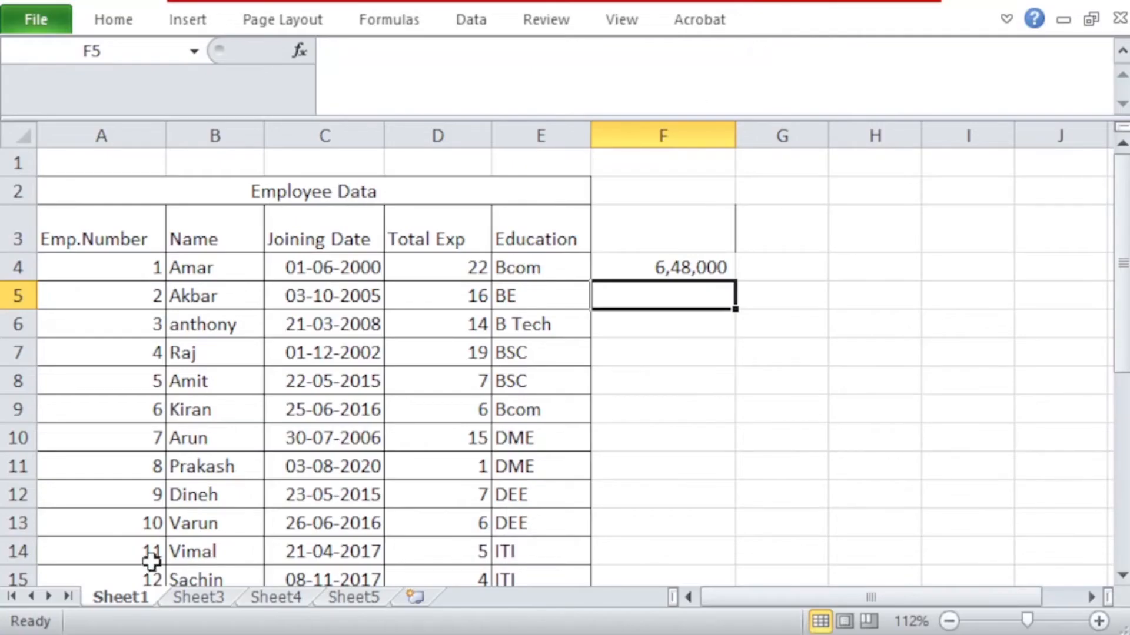
Step: Check Sheet1's F4 result for employee number 1 against the Employee PF Data table on Sheet3
click(186, 594)
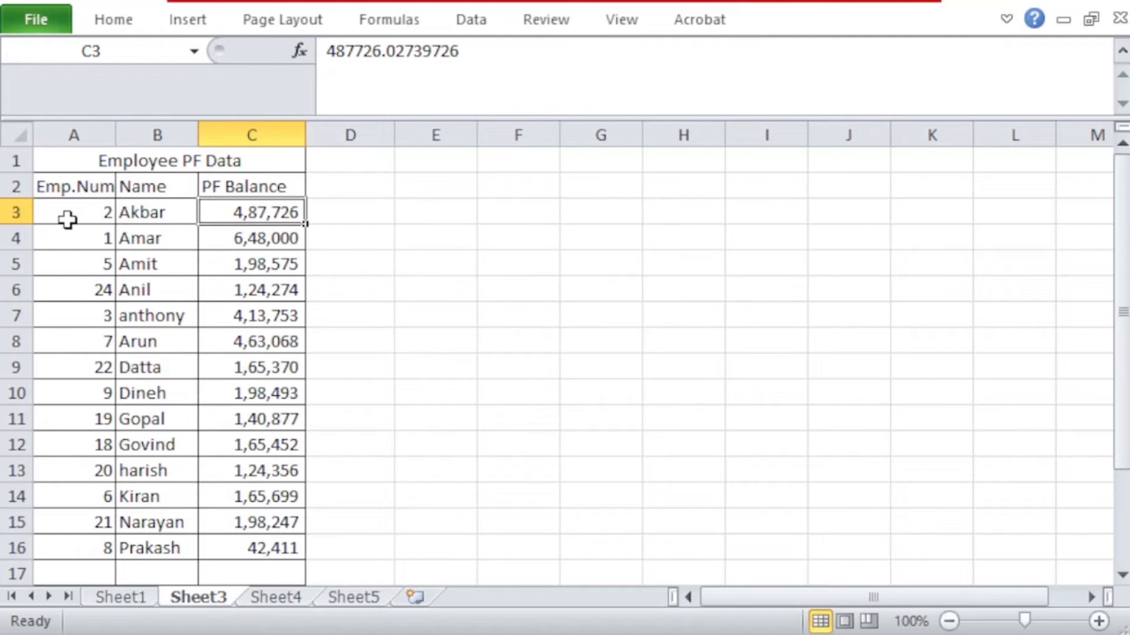
click(121, 597)
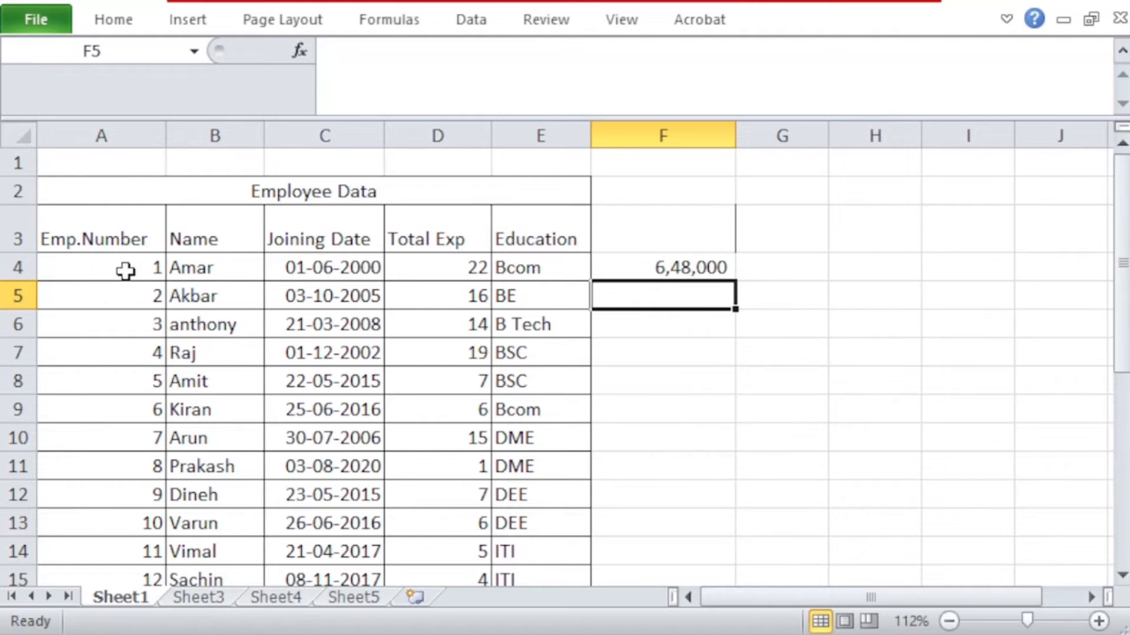
click(197, 598)
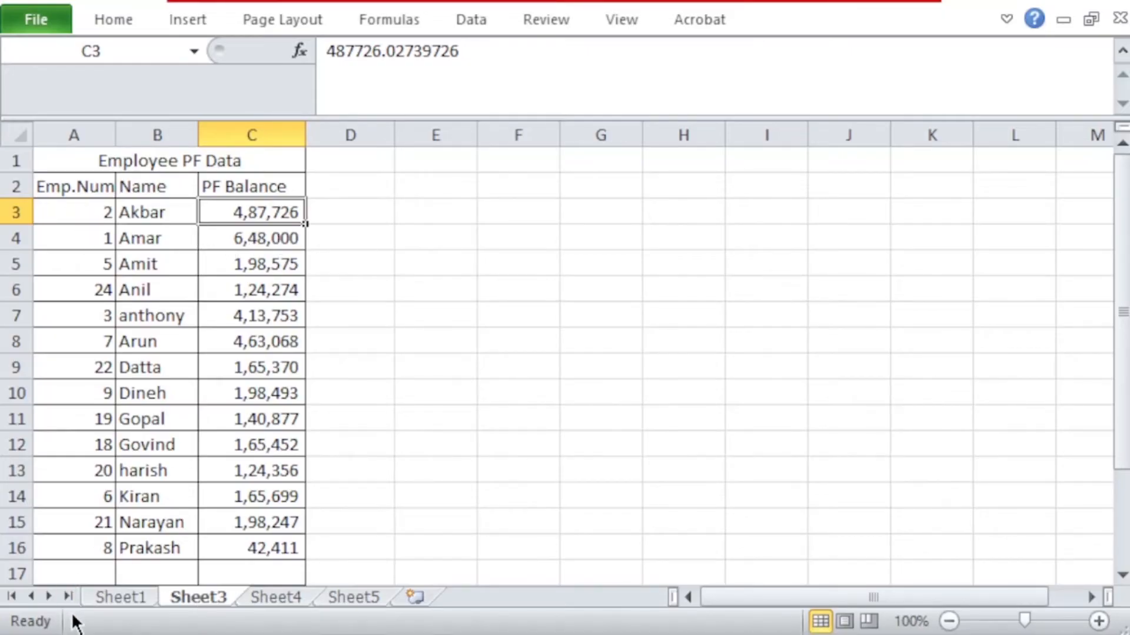
click(106, 595)
Step: Copy the INDEX-MATCH formula from F4 into F5 with its relative ranges
click(681, 269)
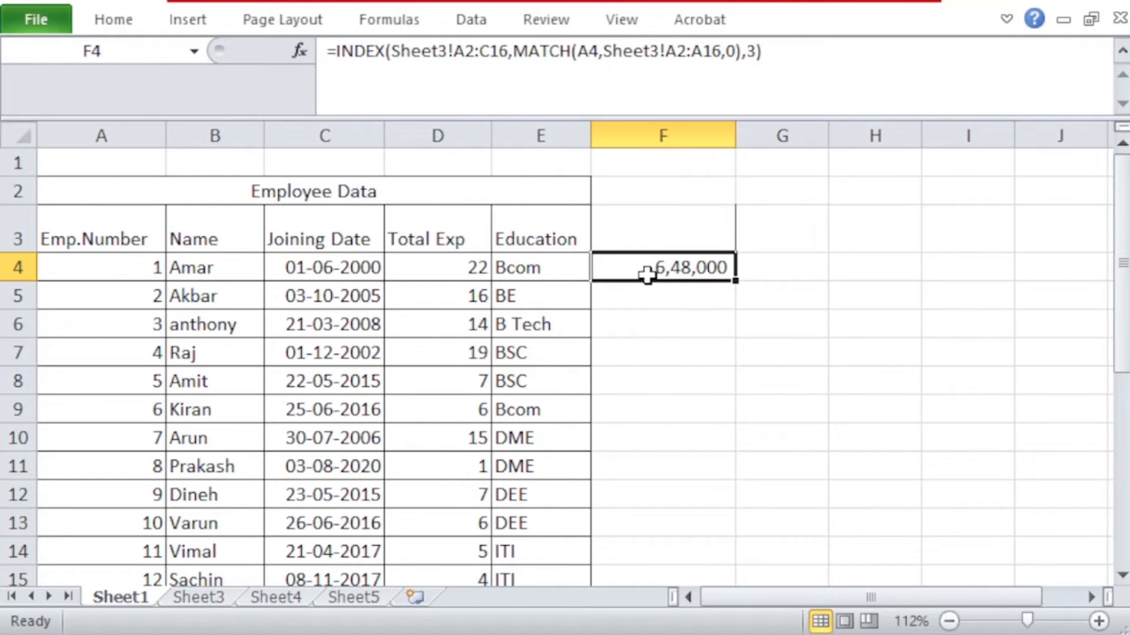
key(ctrl+c)
key(Down)
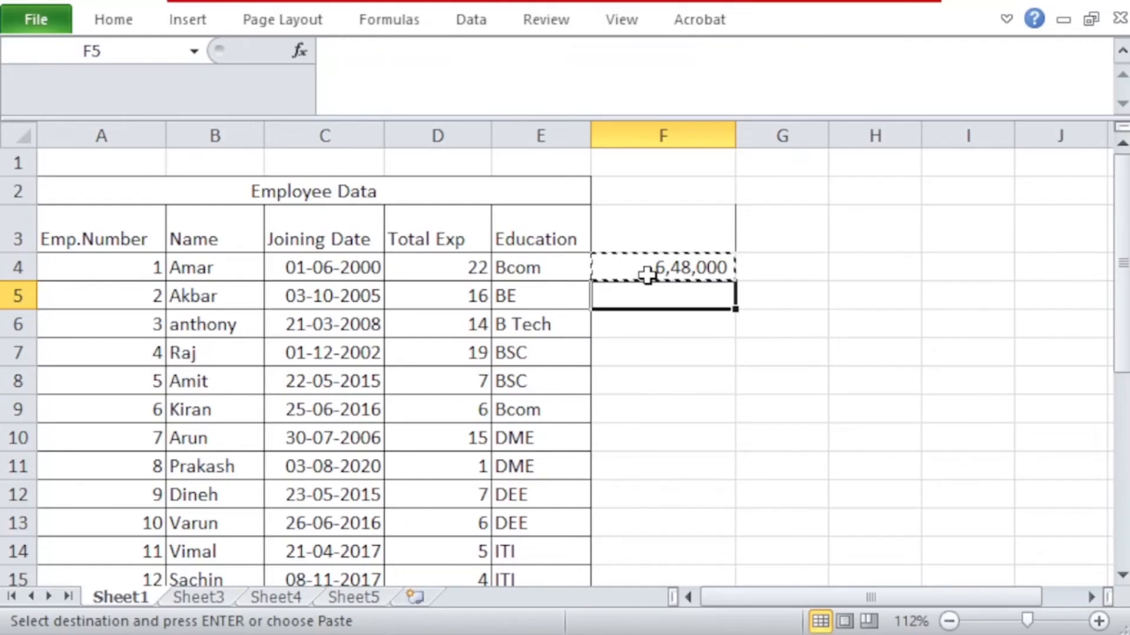
key(ctrl+v)
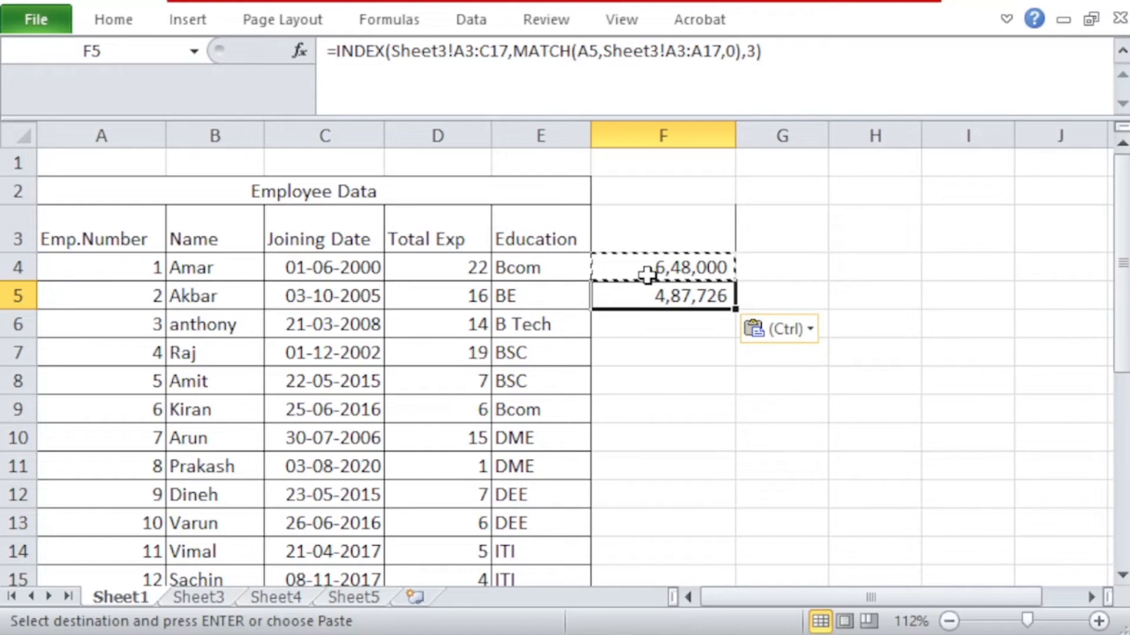
key(Escape)
Step: Compare the Sheet3 ranges referenced by the formulas in F4 and F5
click(648, 271)
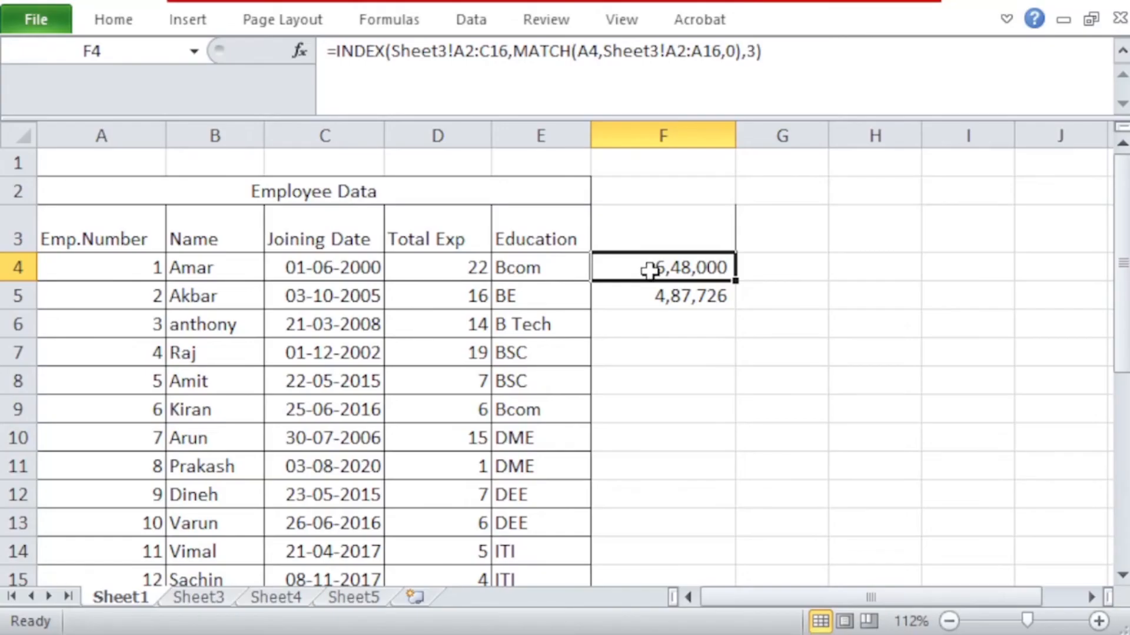
click(674, 290)
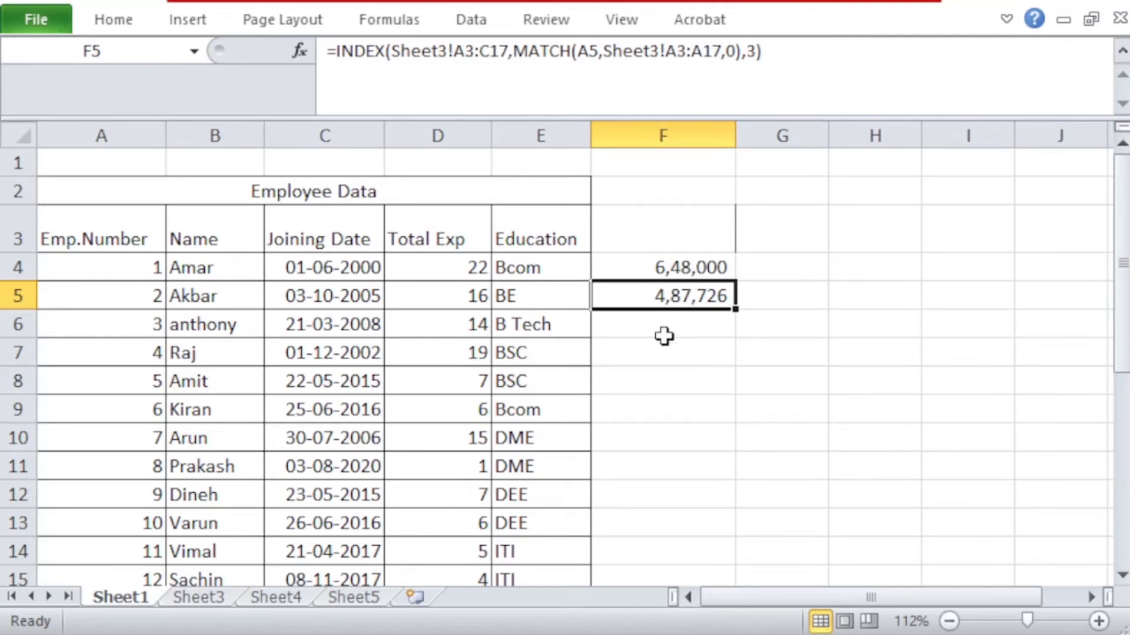
click(682, 264)
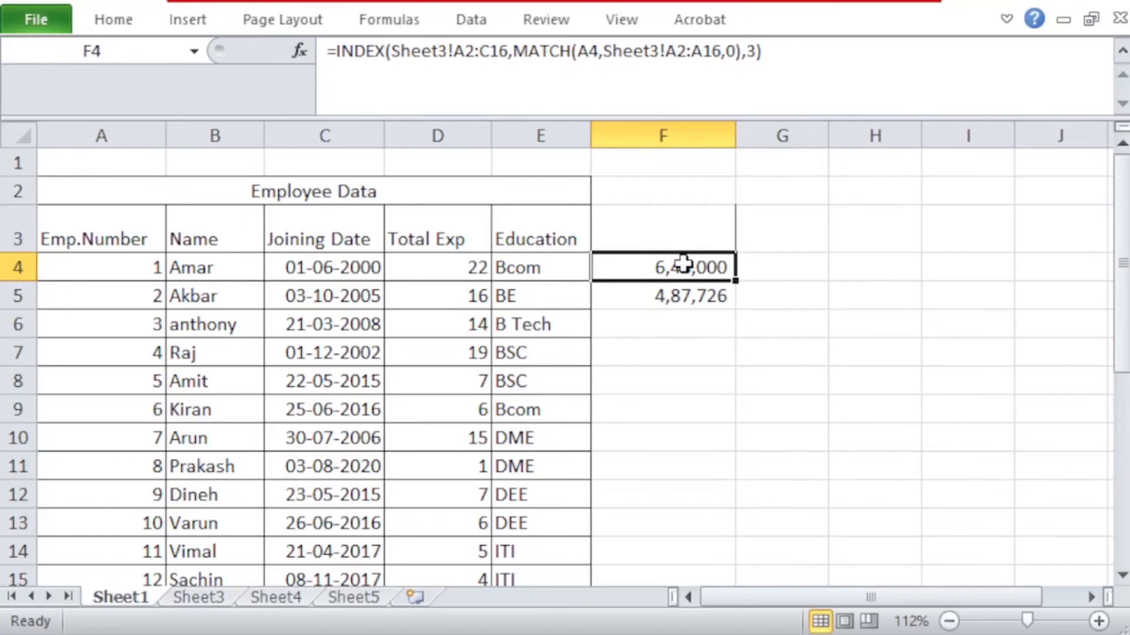
click(686, 299)
Step: Make the INDEX array in F4's formula absolute as Sheet3!$A$2:$C$16
click(681, 265)
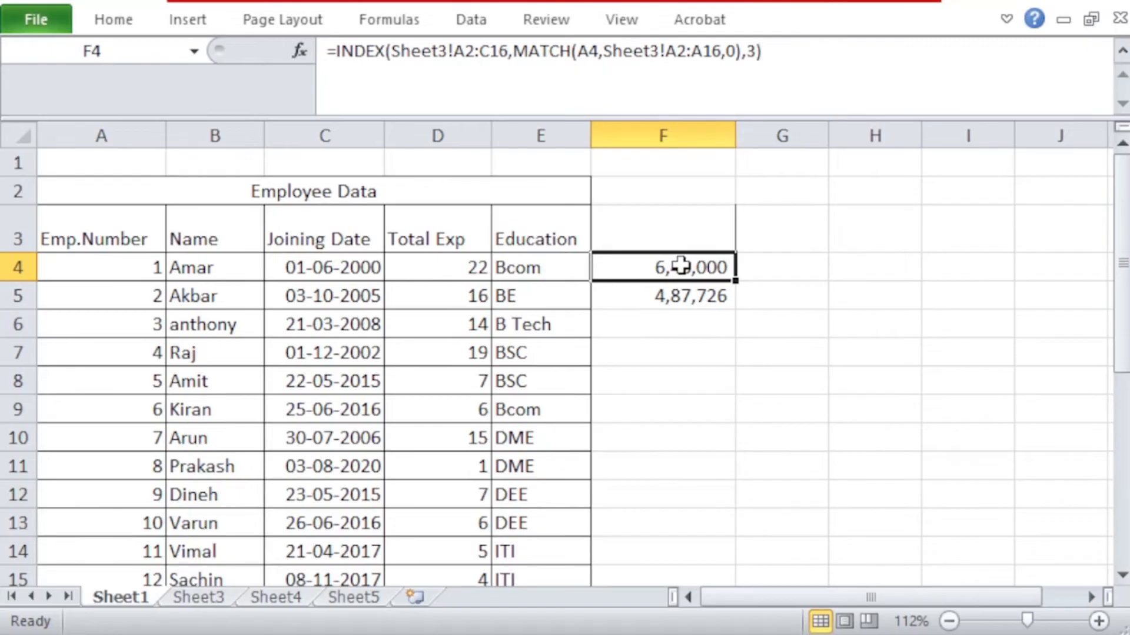
click(454, 50)
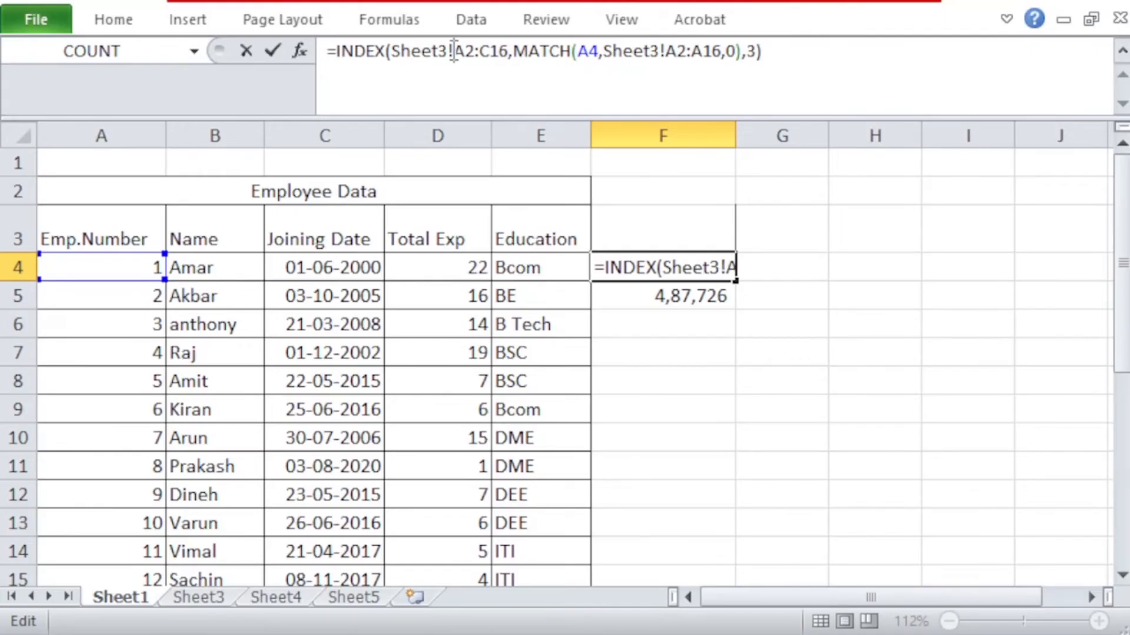
text($A)
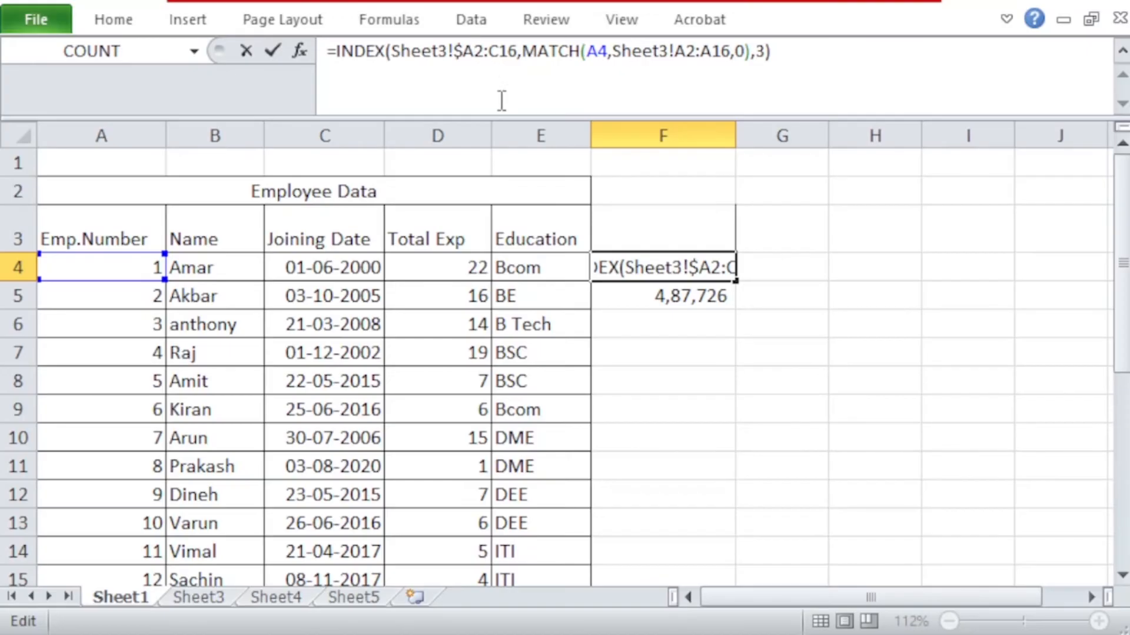
text($2:)
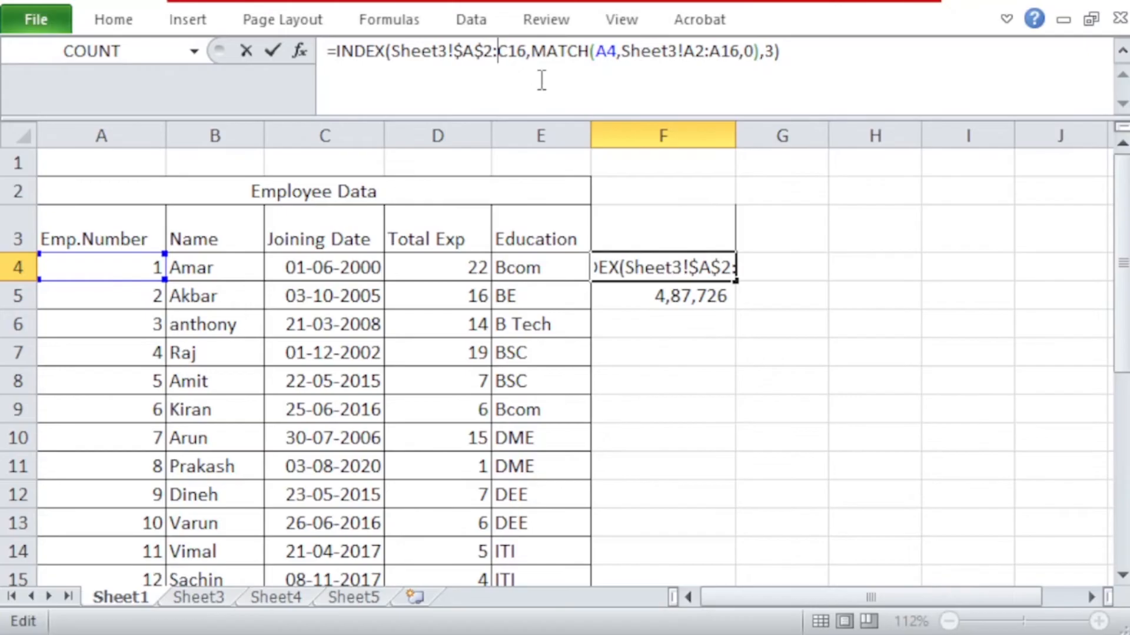
text($)
click(518, 51)
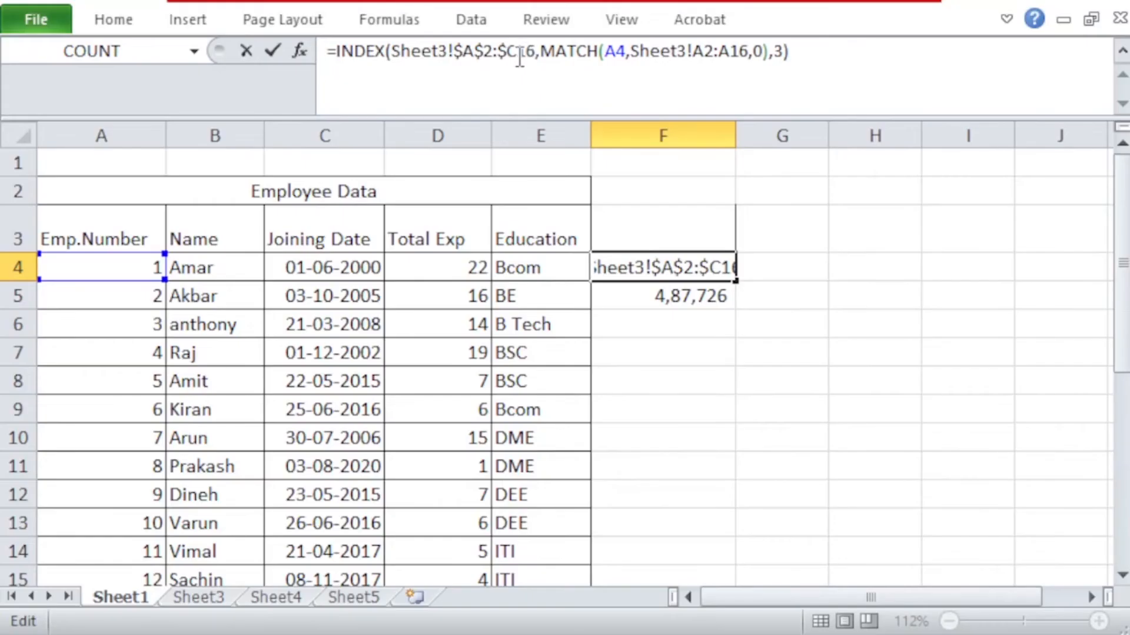
text($)
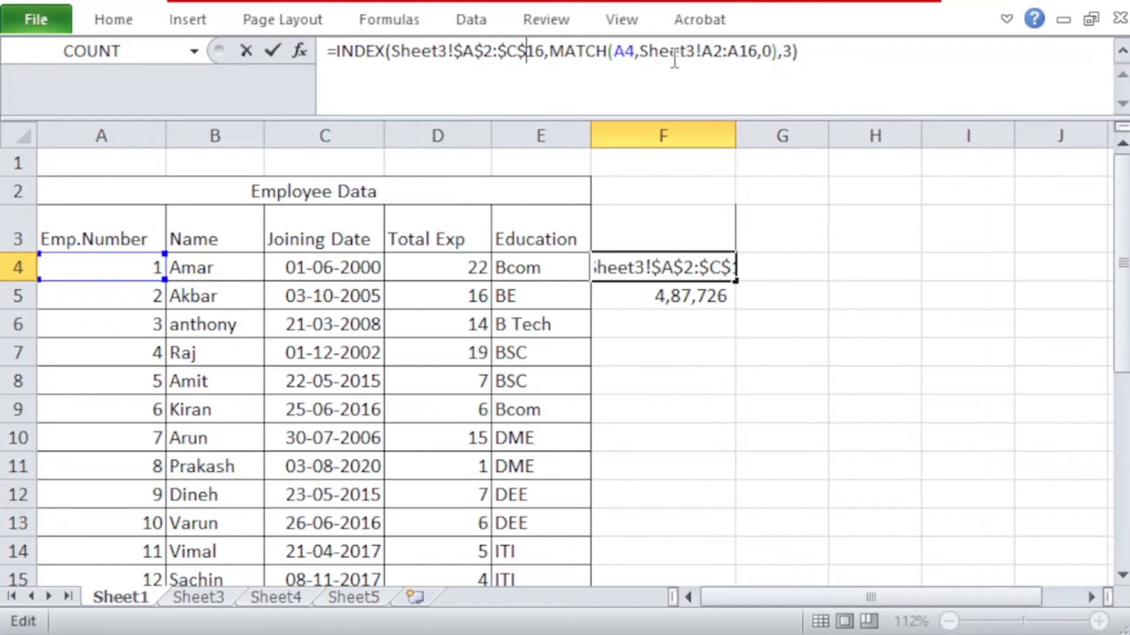
Step: Make the MATCH lookup range in F4's formula absolute as Sheet3!$A$2:$A$16 and commit the formula
click(703, 54)
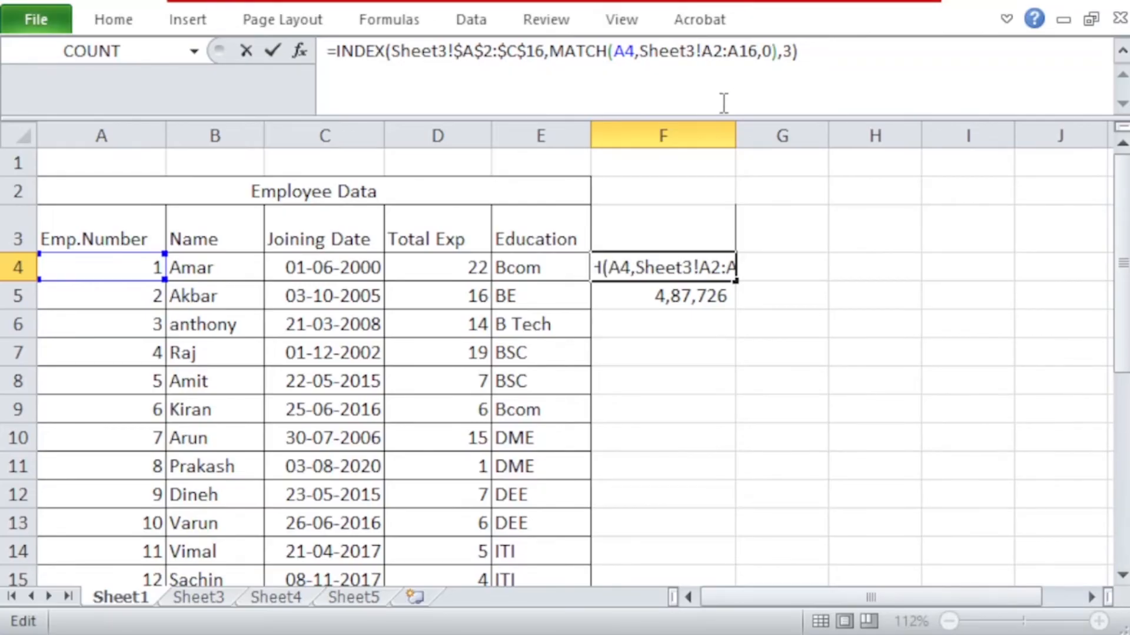
text($)
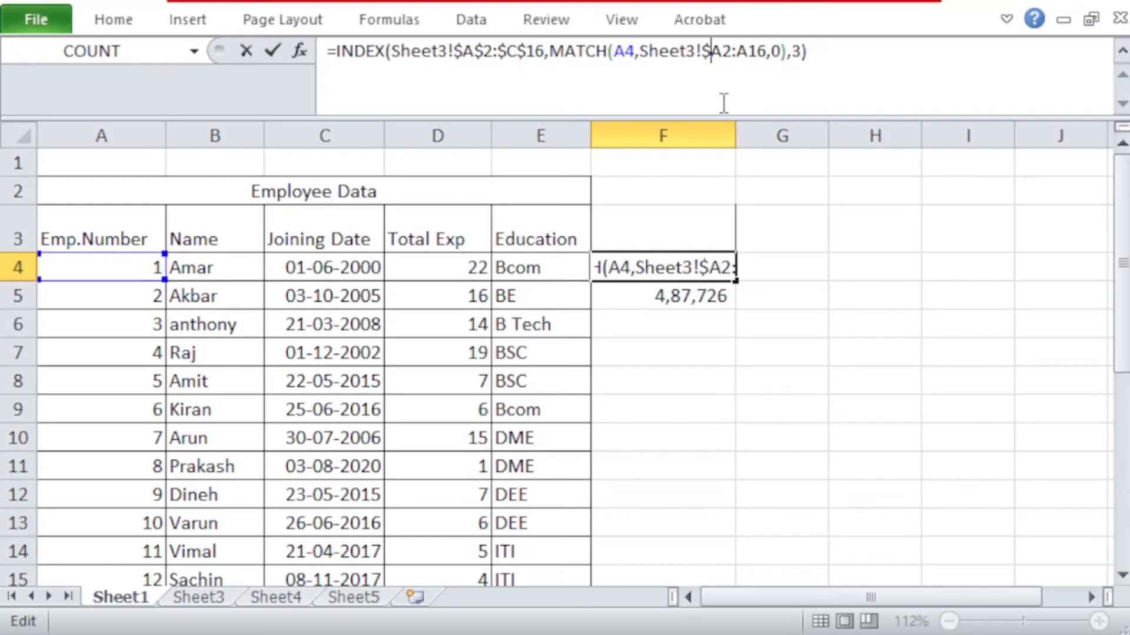
click(727, 52)
text($A)
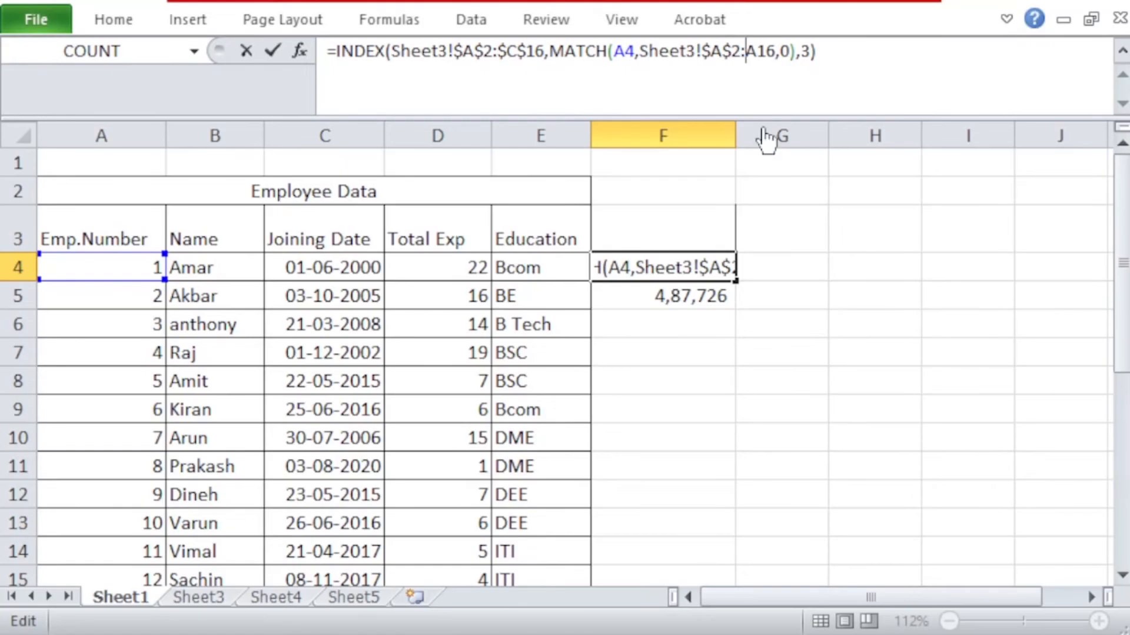
text($)
click(762, 59)
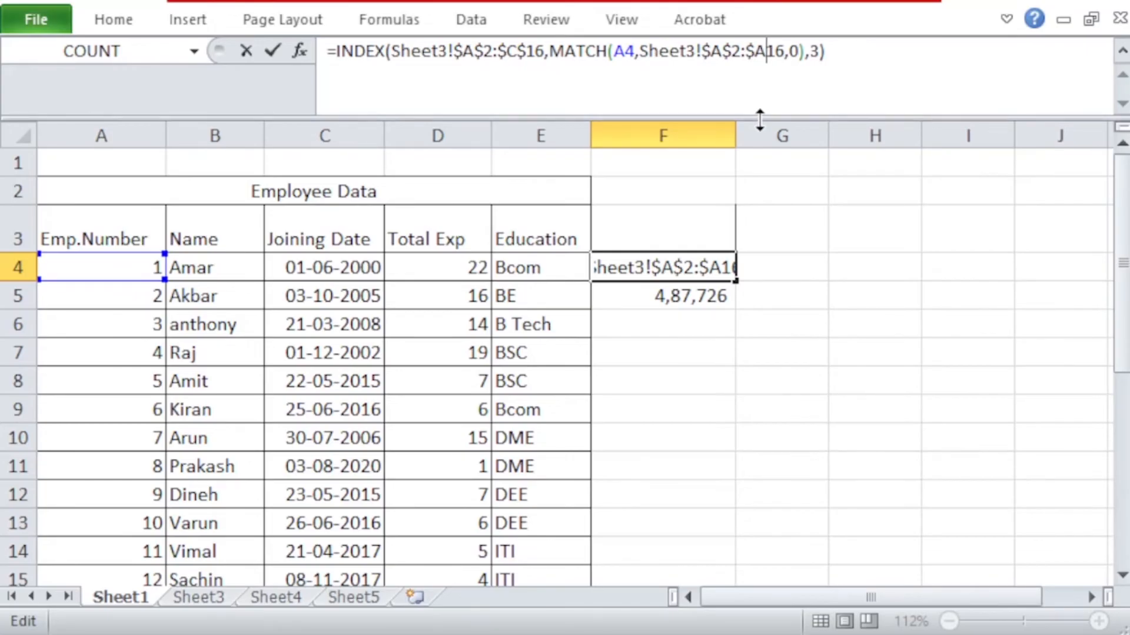
text($)
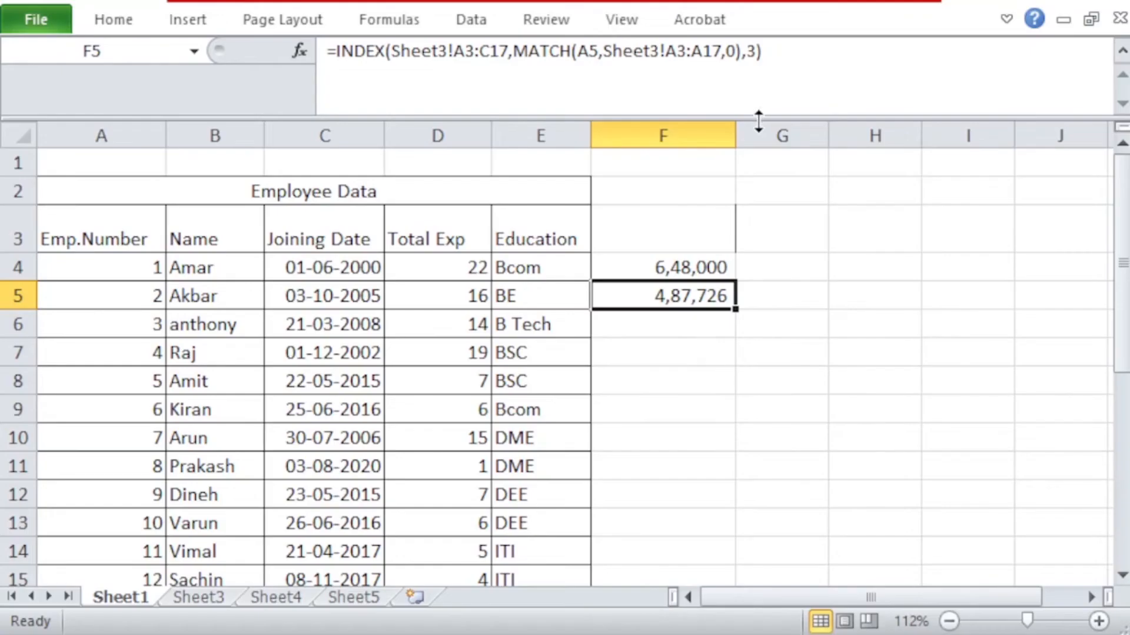
Step: Copy F4's formula with absolute ranges over the formula in F5
click(694, 266)
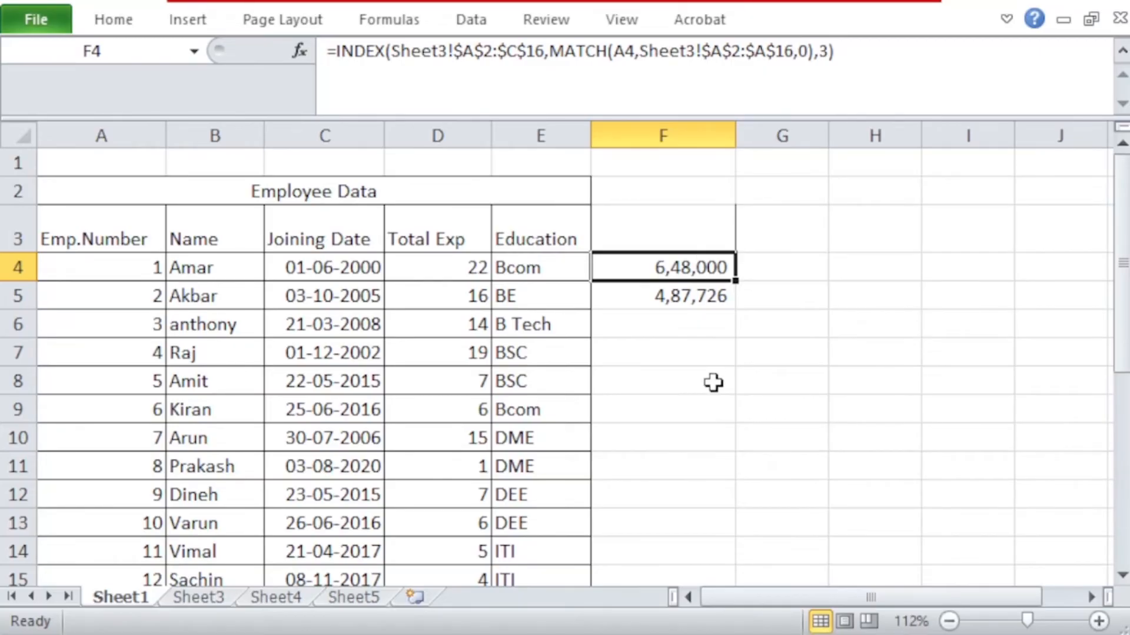
key(ctrl+c)
click(688, 295)
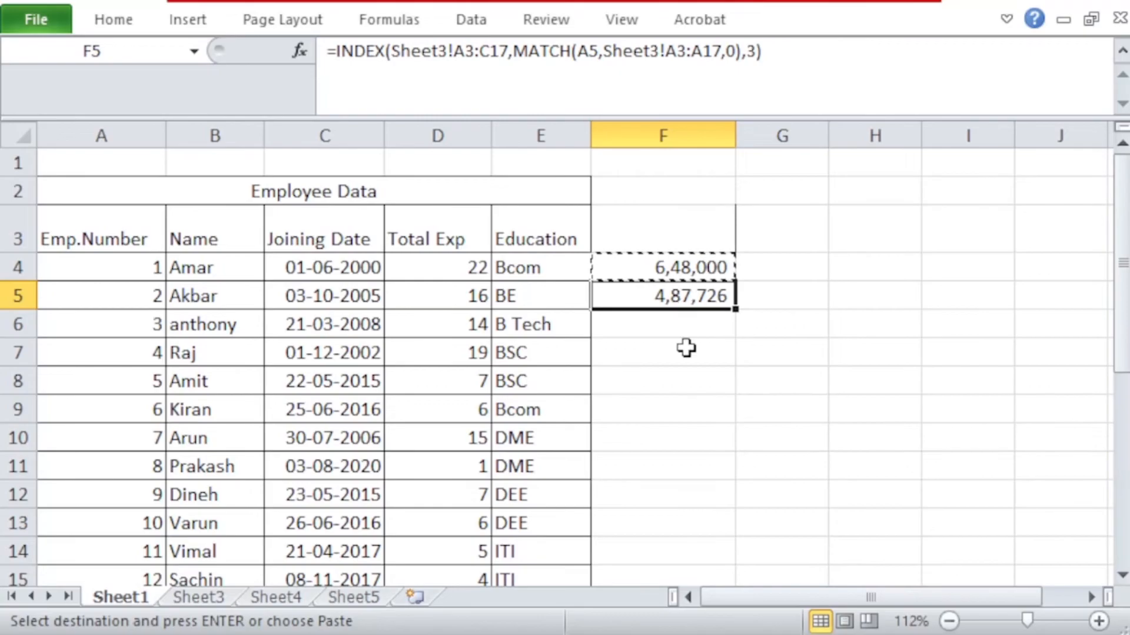
key(ctrl+v)
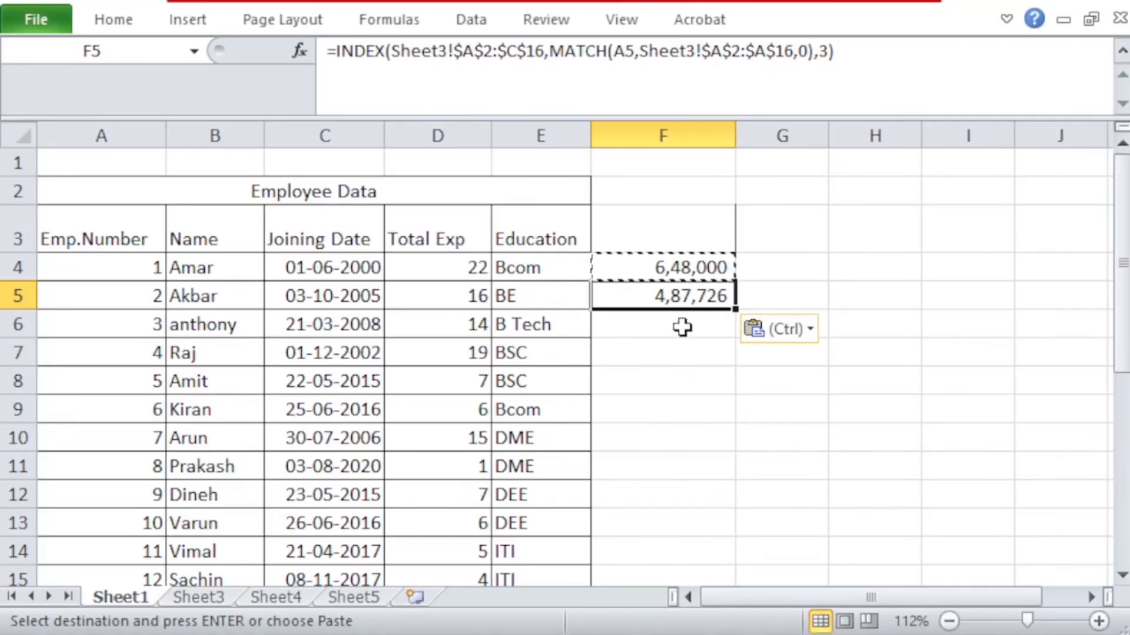
key(Escape)
Step: Compare the formulas in F4 and F5 to check that the Sheet3 ranges are locked
click(678, 270)
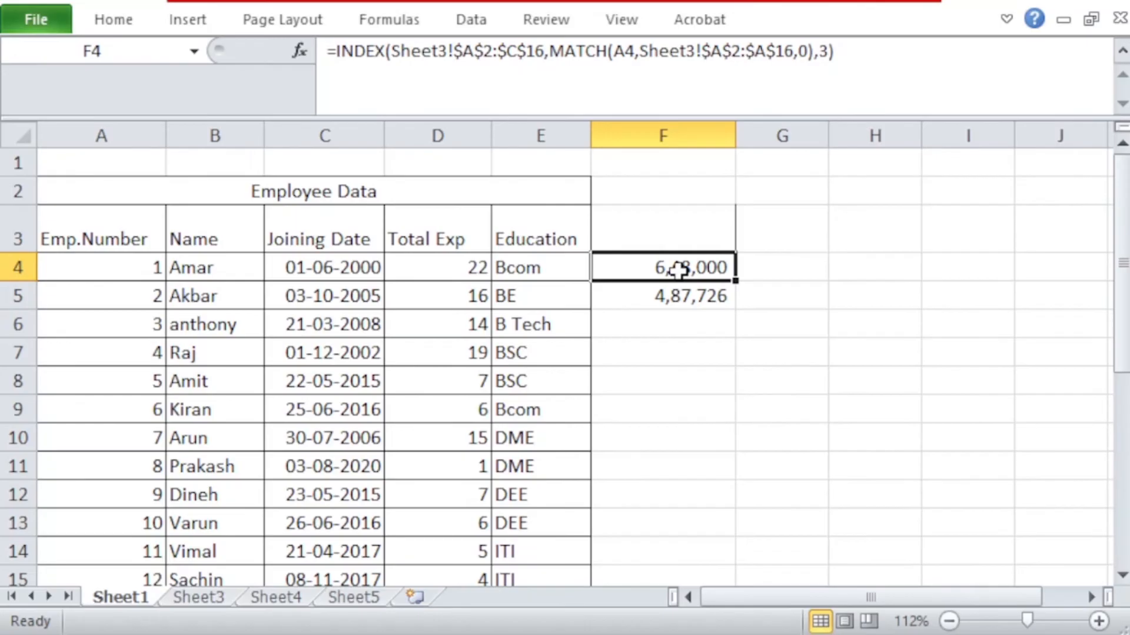
click(676, 301)
click(680, 265)
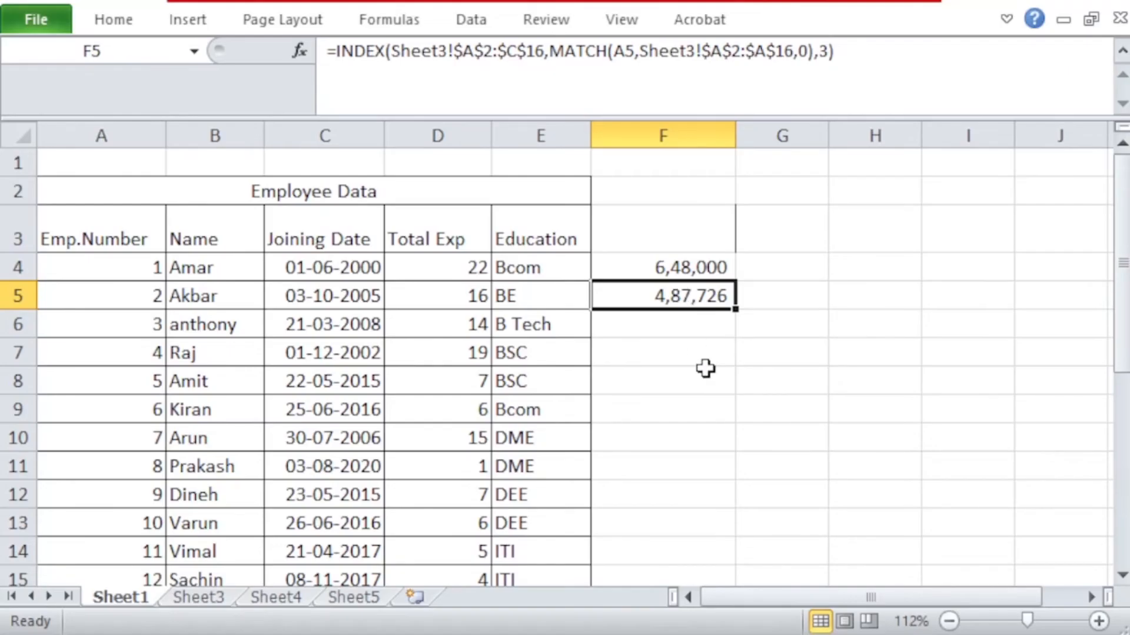
Step: Copy F5's formula into F6 and F7, and fill it down from F7 through F28
key(ctrl+c)
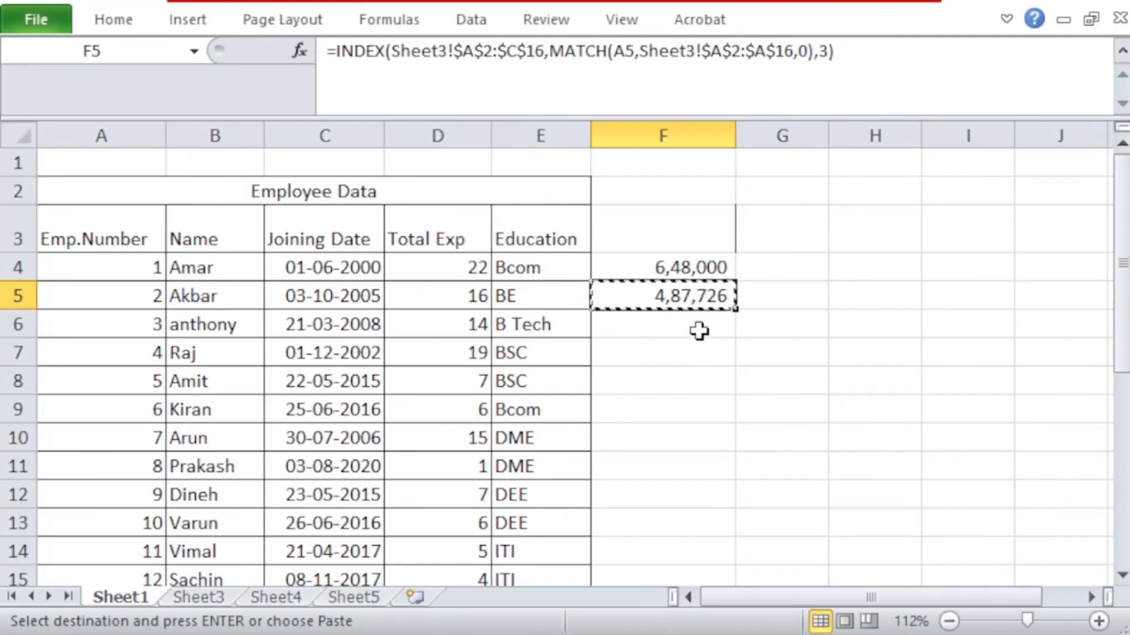
key(Down)
key(ctrl+v)
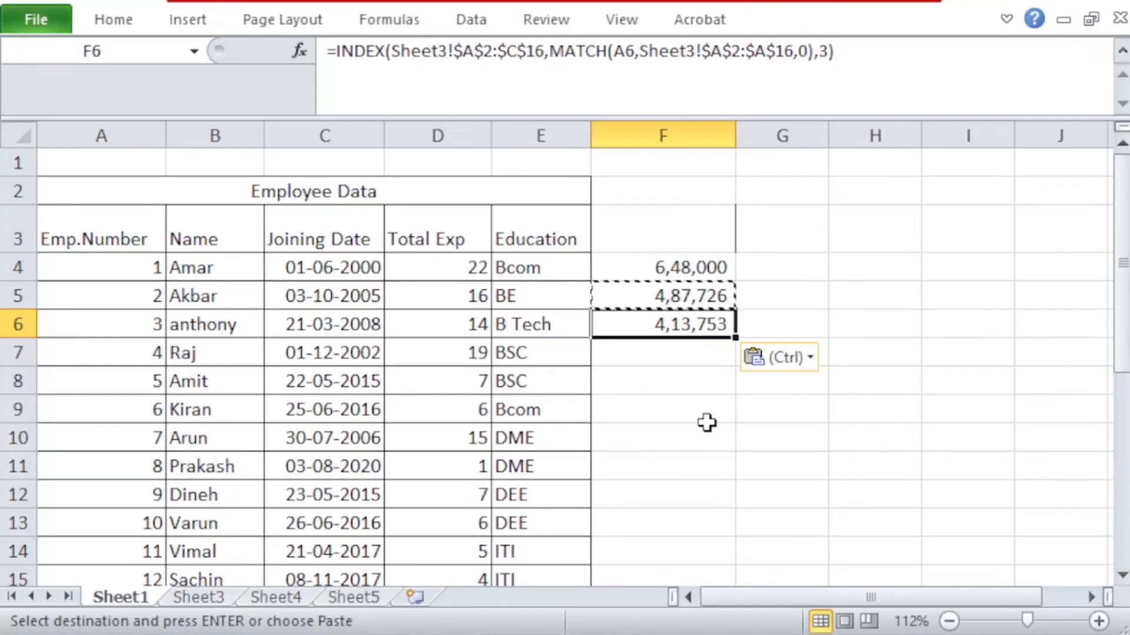
click(673, 360)
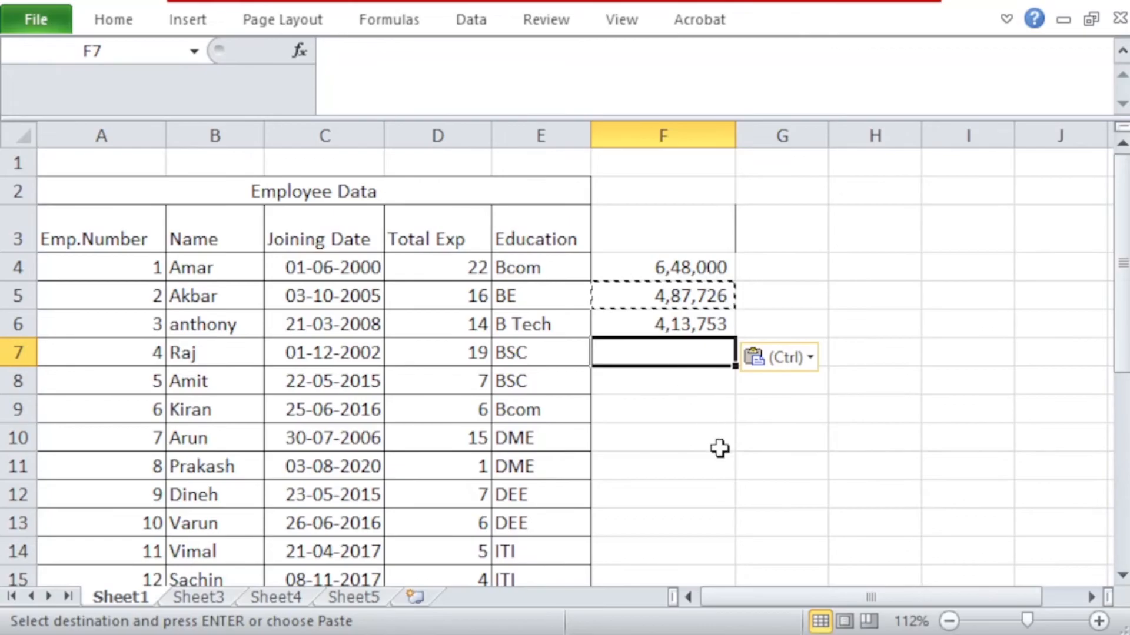
key(ctrl+v)
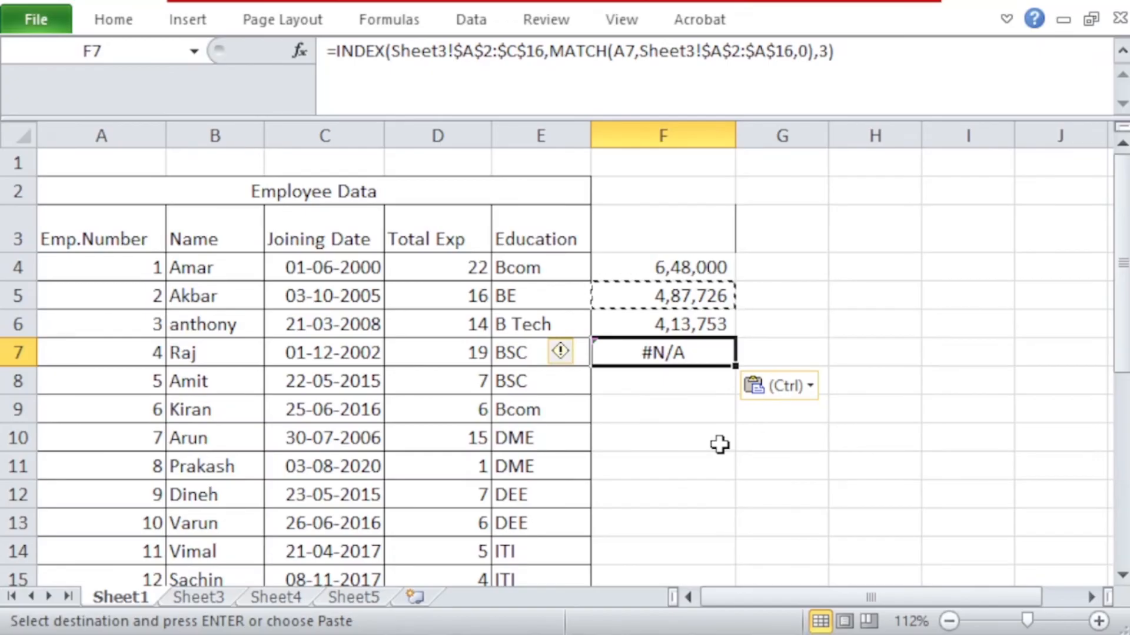
key(Escape)
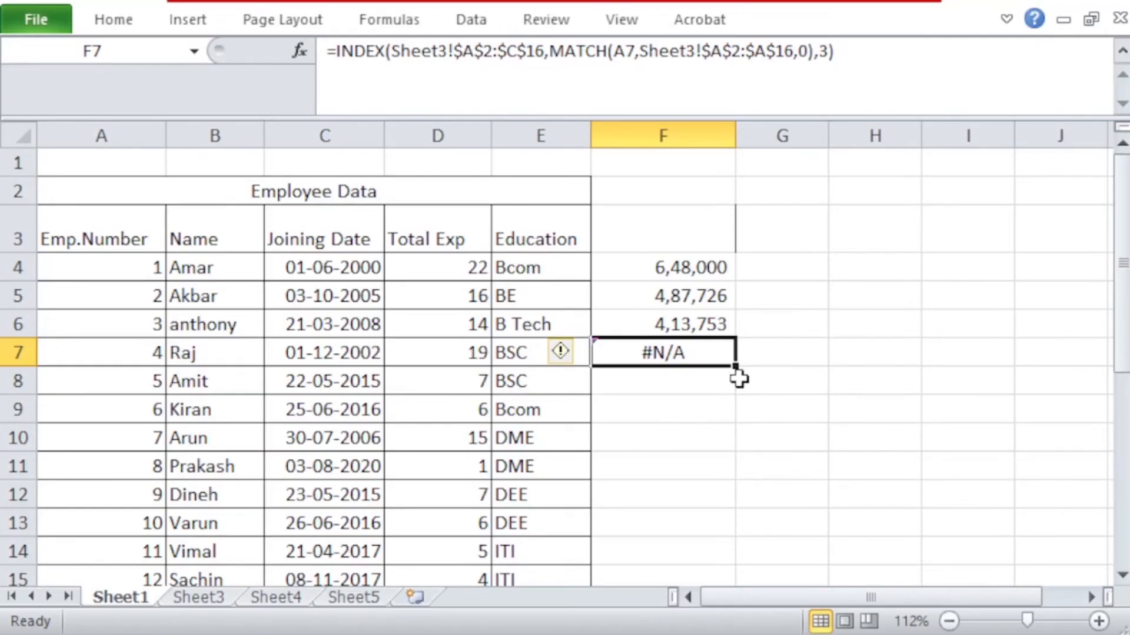
drag(735, 366, 721, 547)
scroll(669, 365, up, 5)
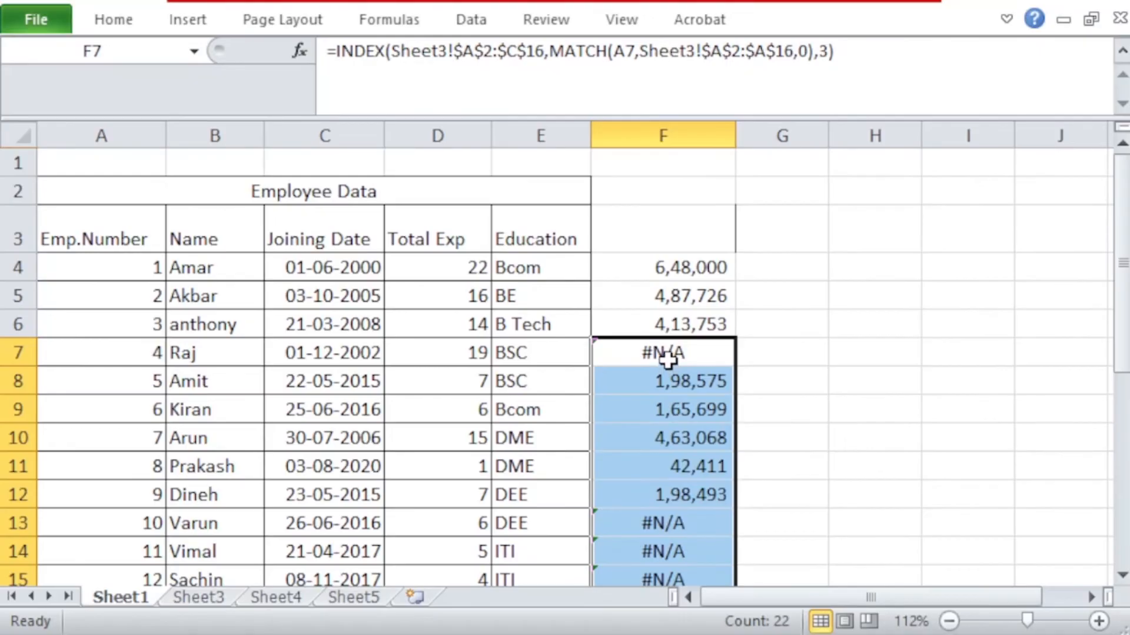
Step: Review the filled lookup formulas and results in column F from F7 down to the table's last row
click(668, 351)
click(670, 386)
click(675, 410)
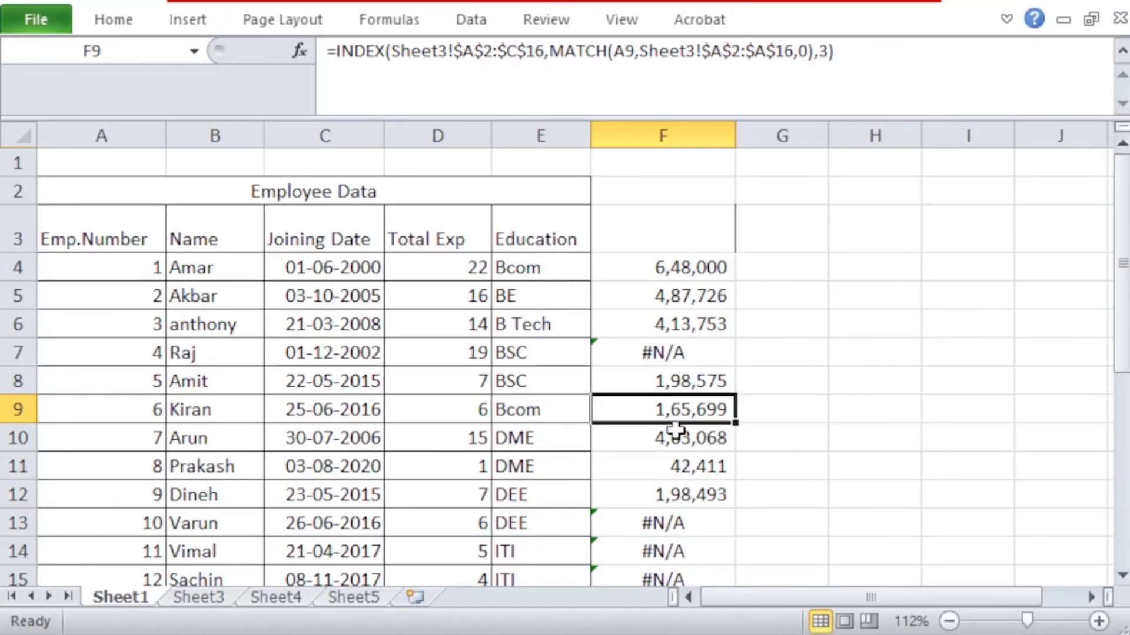
click(676, 438)
click(673, 460)
scroll(671, 462, down, 2)
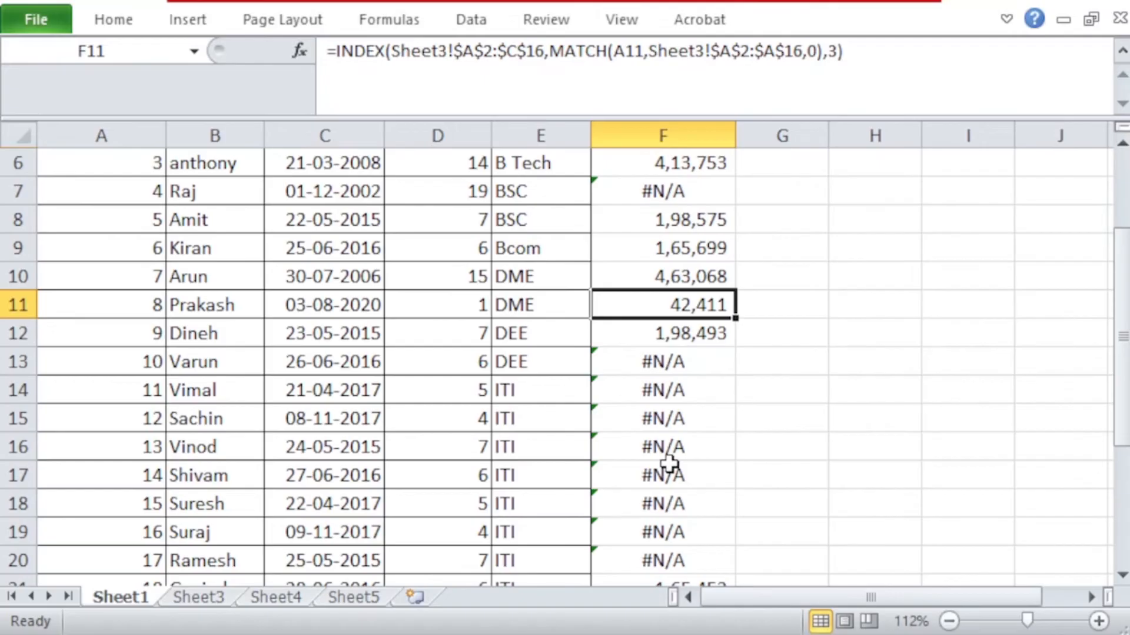
click(661, 361)
click(668, 327)
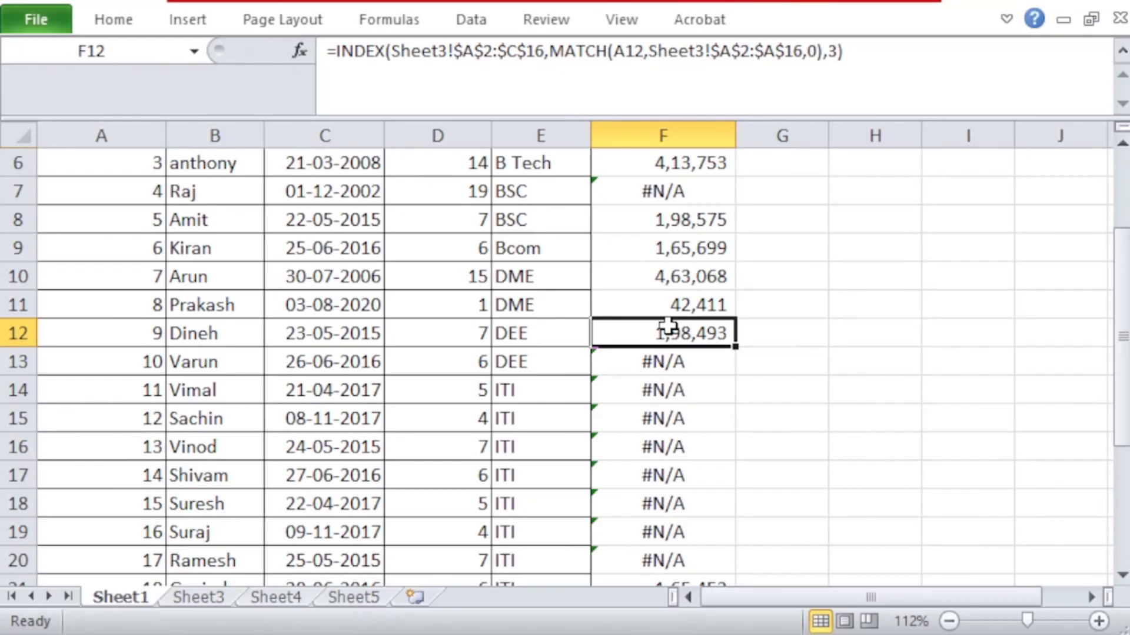
click(616, 51)
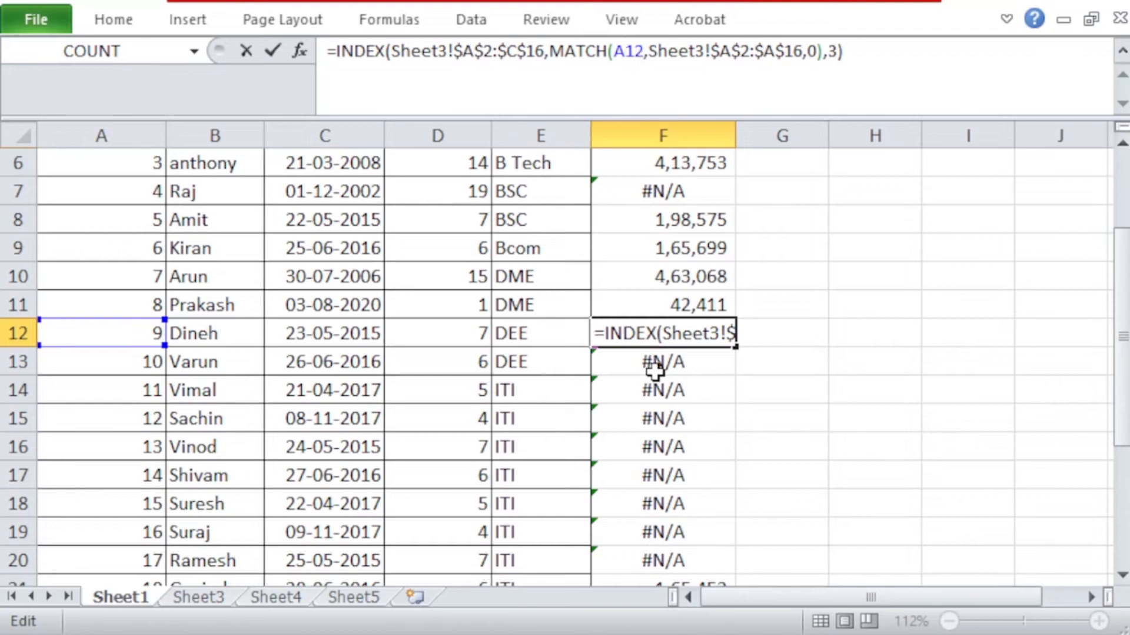
key(Return)
key(Return)
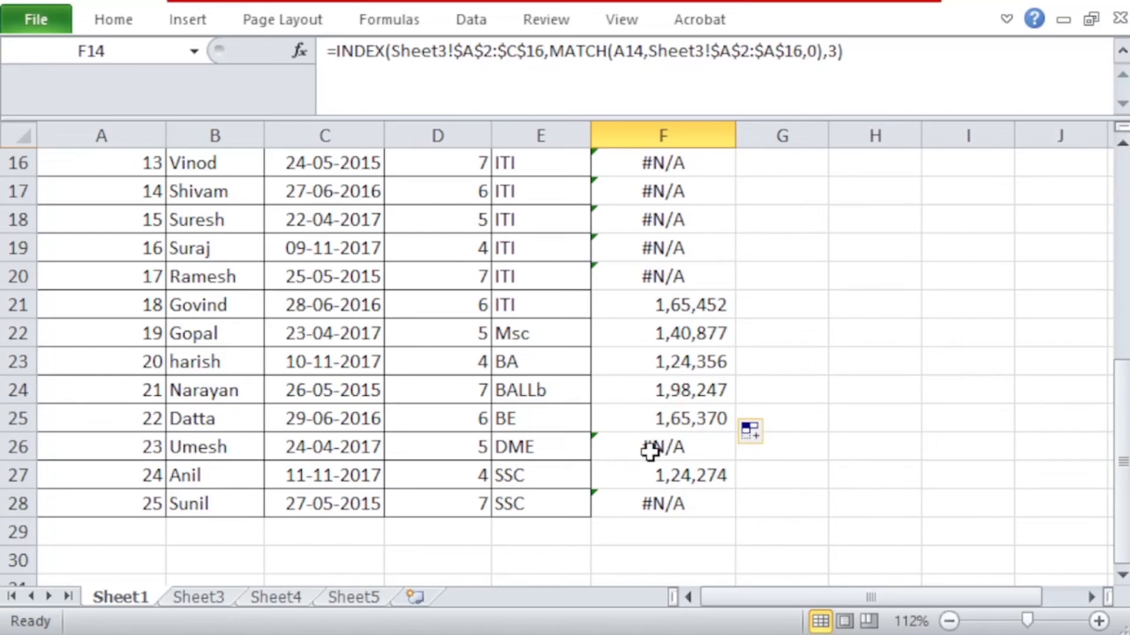
Step: Check the filled PF balance in Sheet1's F27 against the matching employee's balance in Sheet3's C6
scroll(650, 451, up, 5)
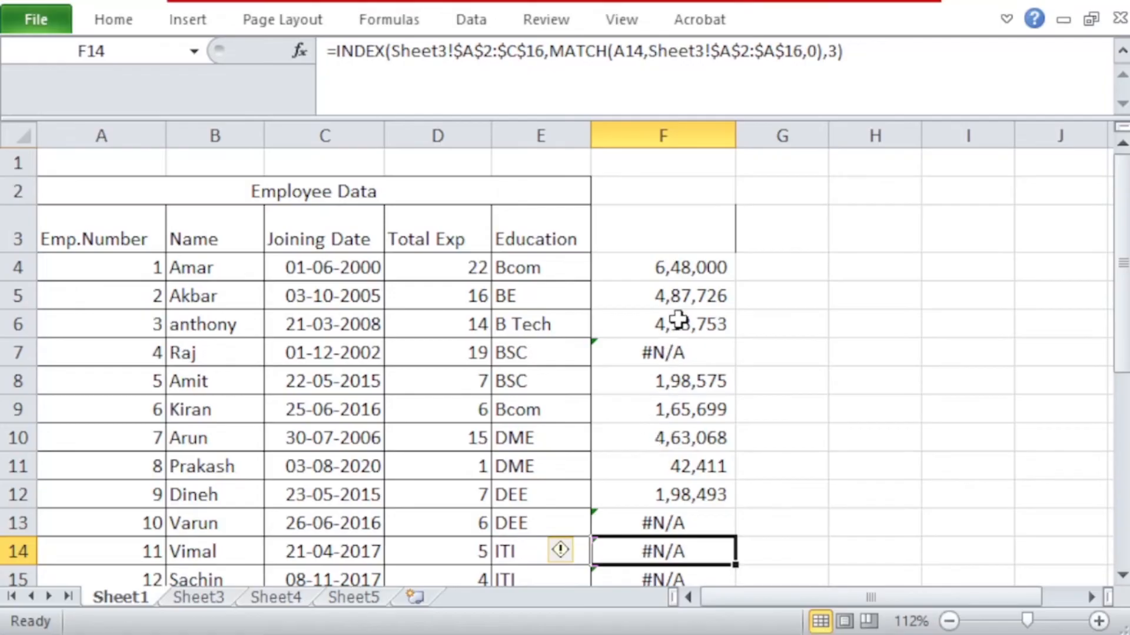
scroll(668, 389, down, 5)
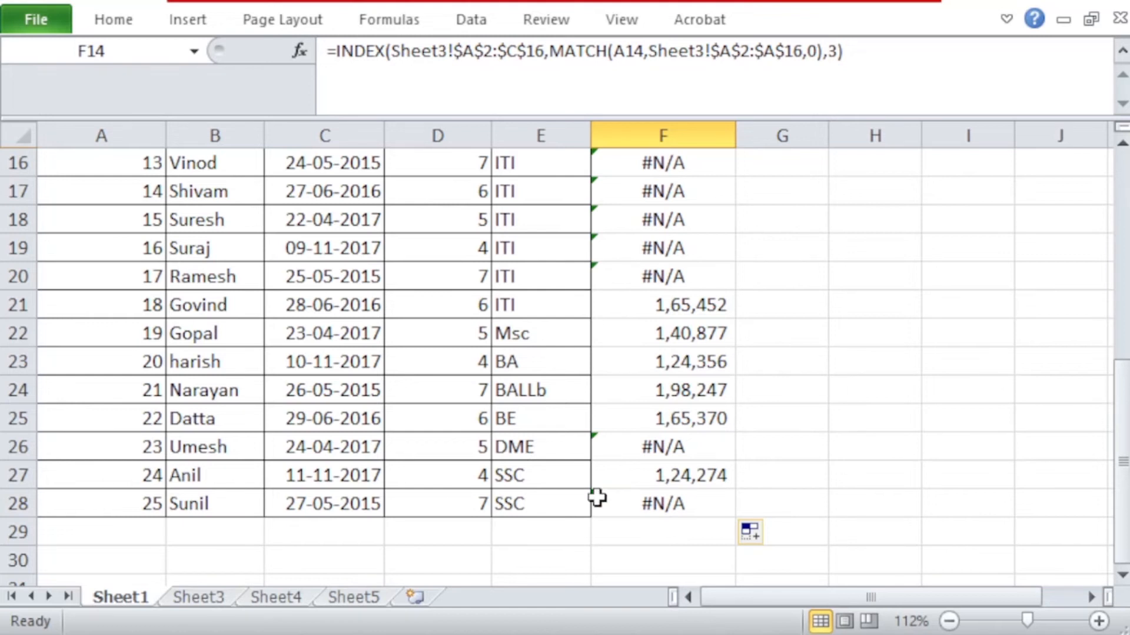
click(193, 595)
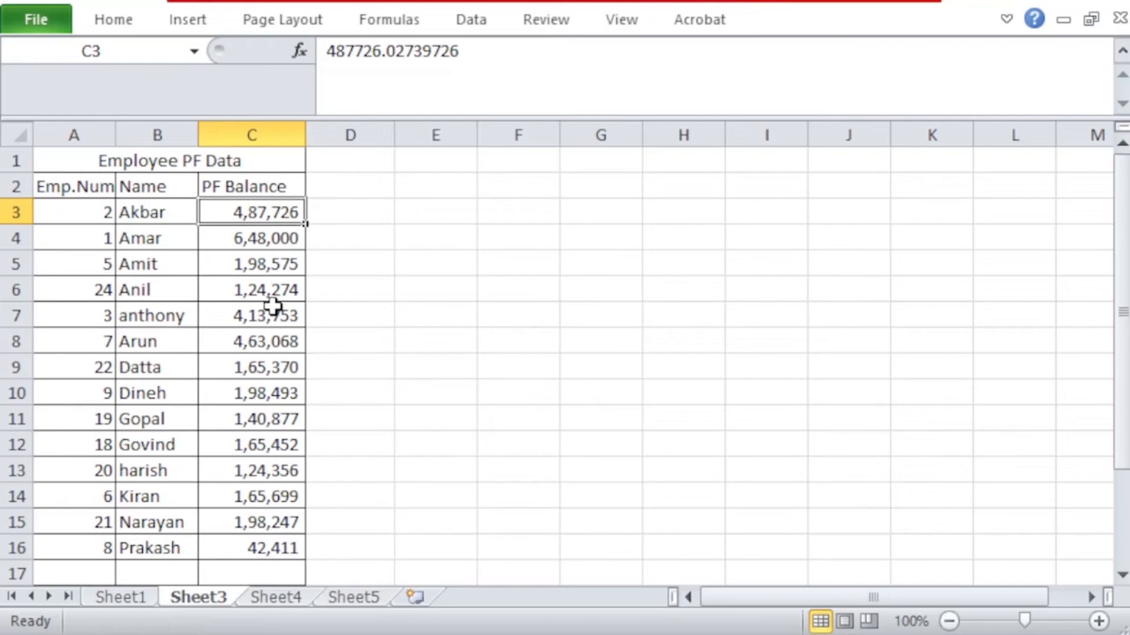
click(262, 287)
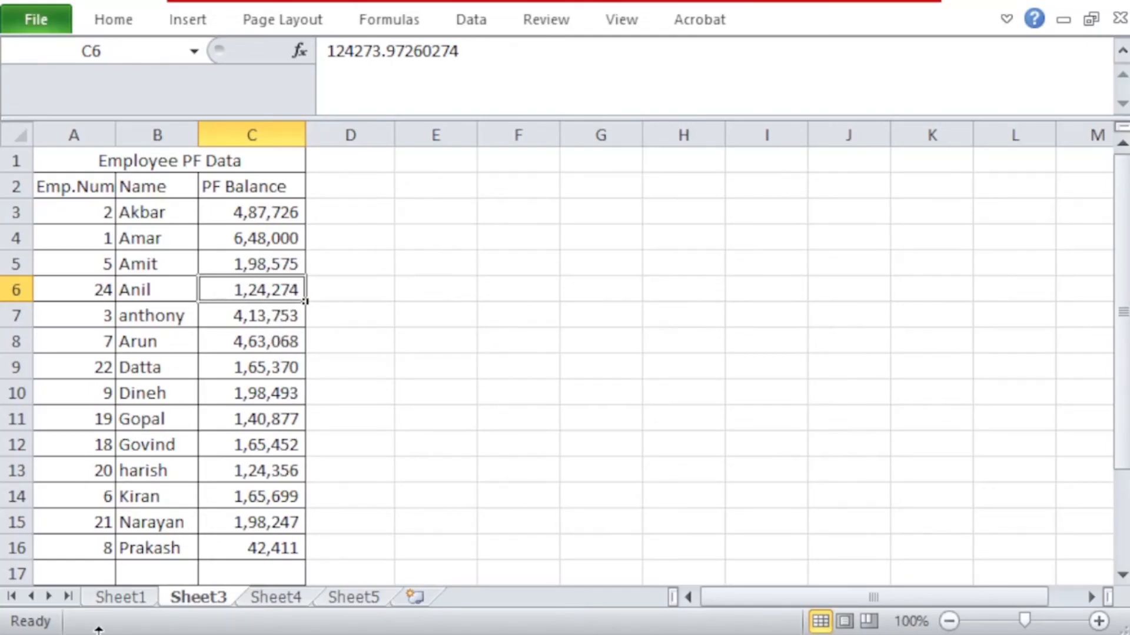
click(118, 595)
click(699, 477)
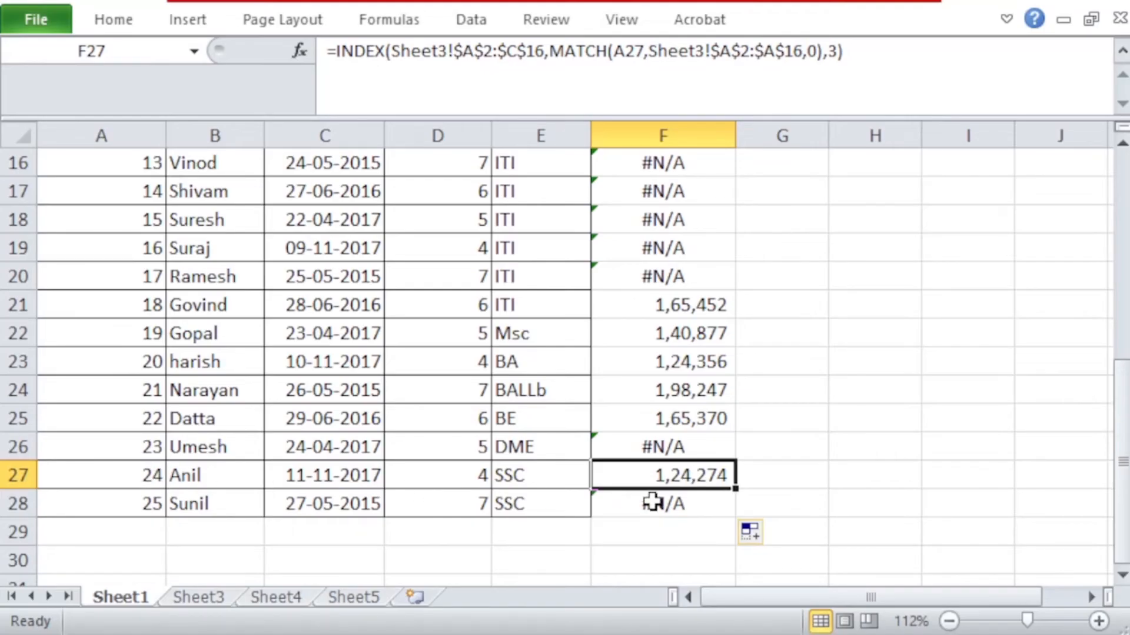
Step: Check Sheet3 for the employee numbers behind the #N/A lookups in Sheet1, such as F28 and F7
click(653, 501)
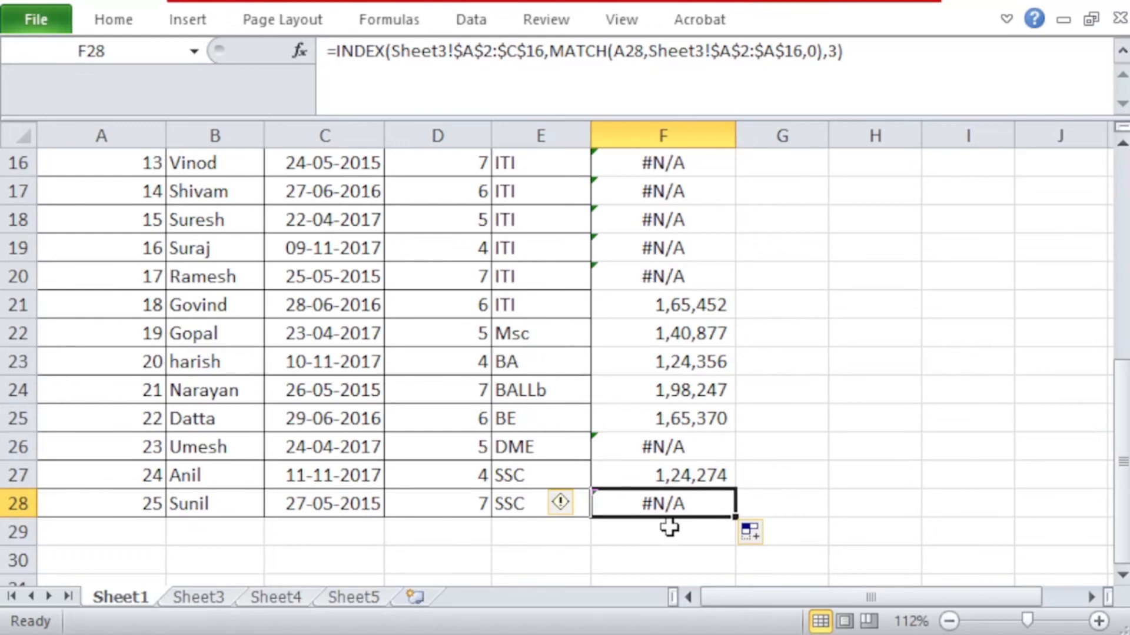
click(200, 597)
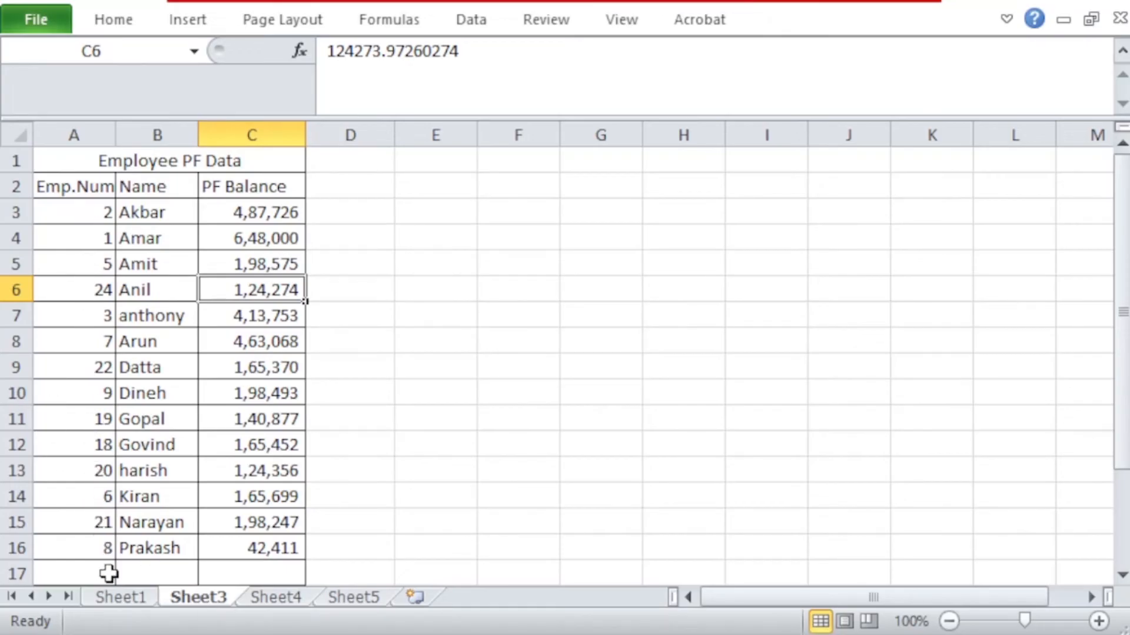
click(128, 598)
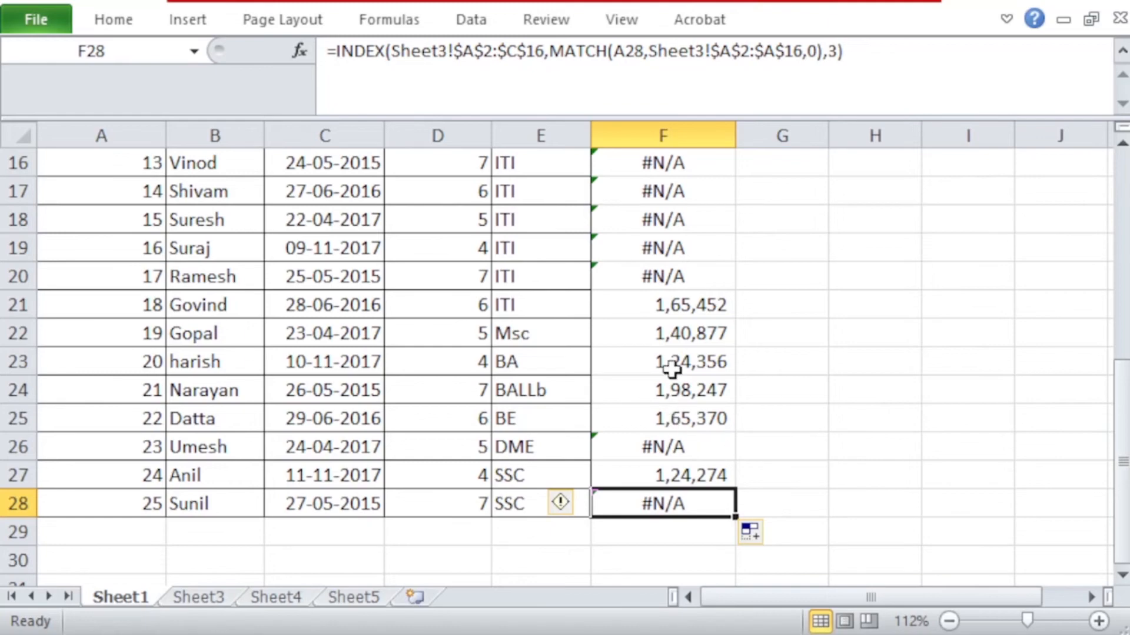
scroll(672, 369, up, 3)
scroll(672, 371, up, 2)
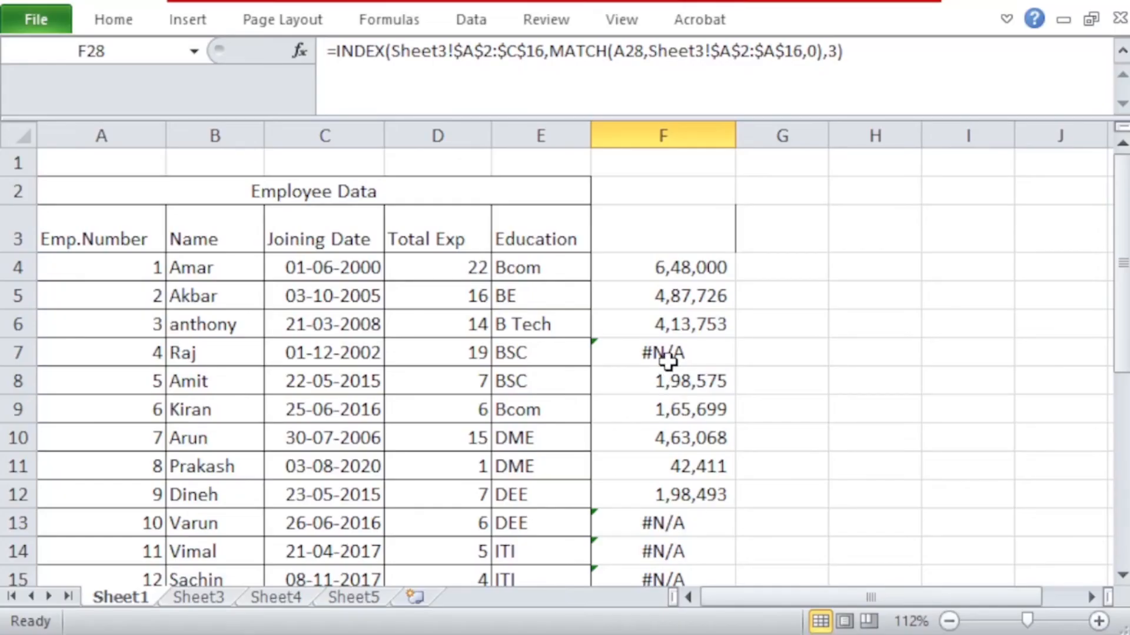
click(218, 598)
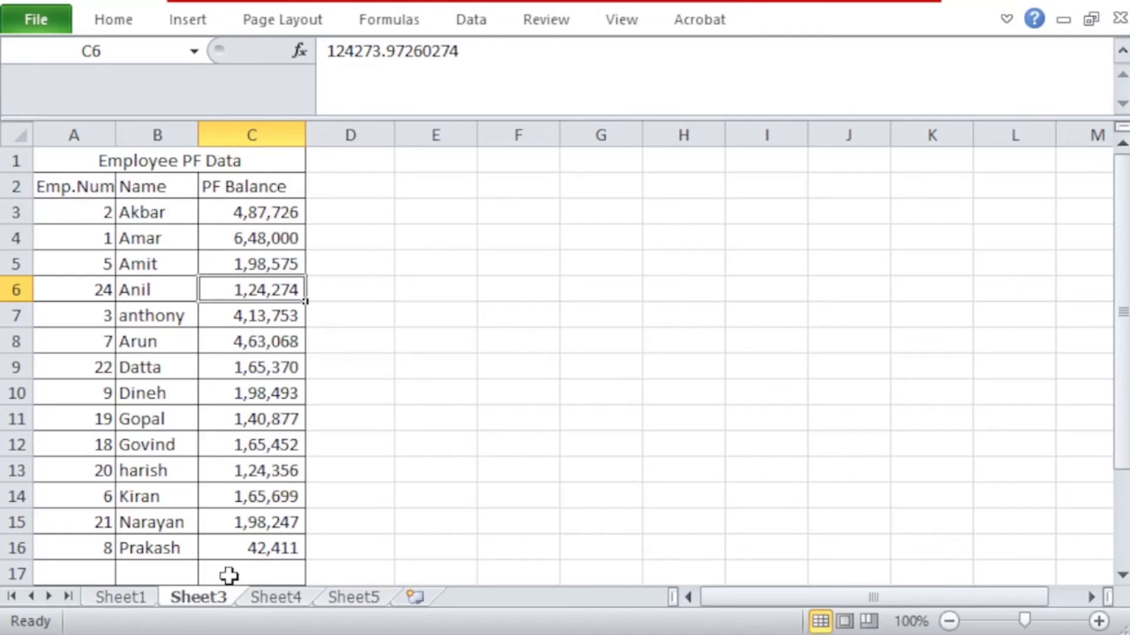
click(109, 598)
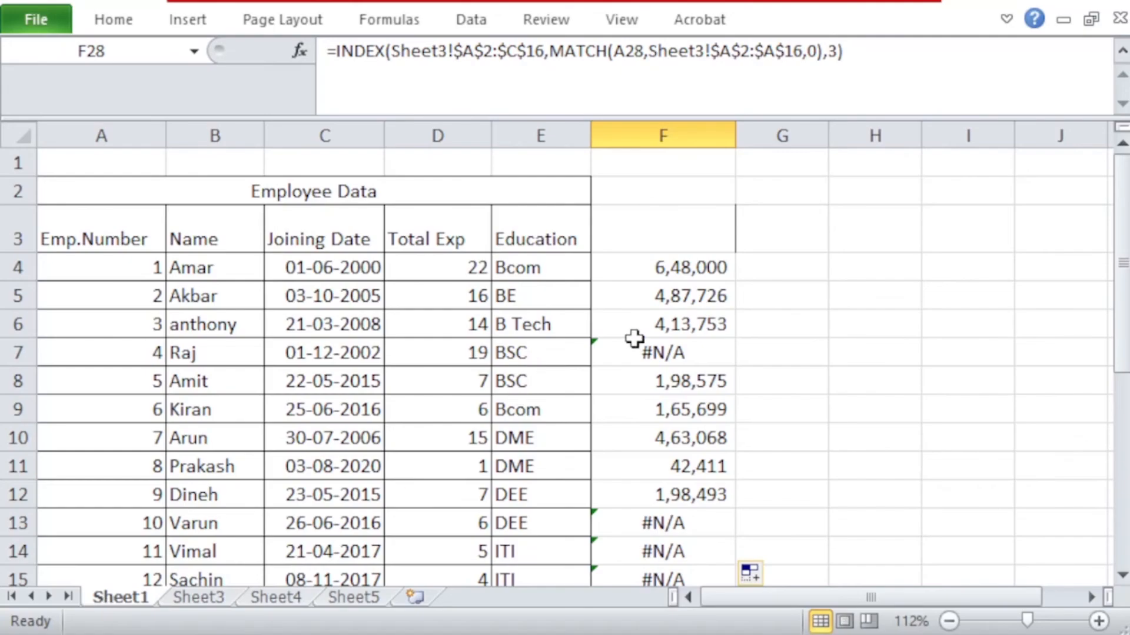
Step: Check the PF balance in Sheet1's row 12 against the matching employee's balance in Sheet3's C10
scroll(665, 330, down, 2)
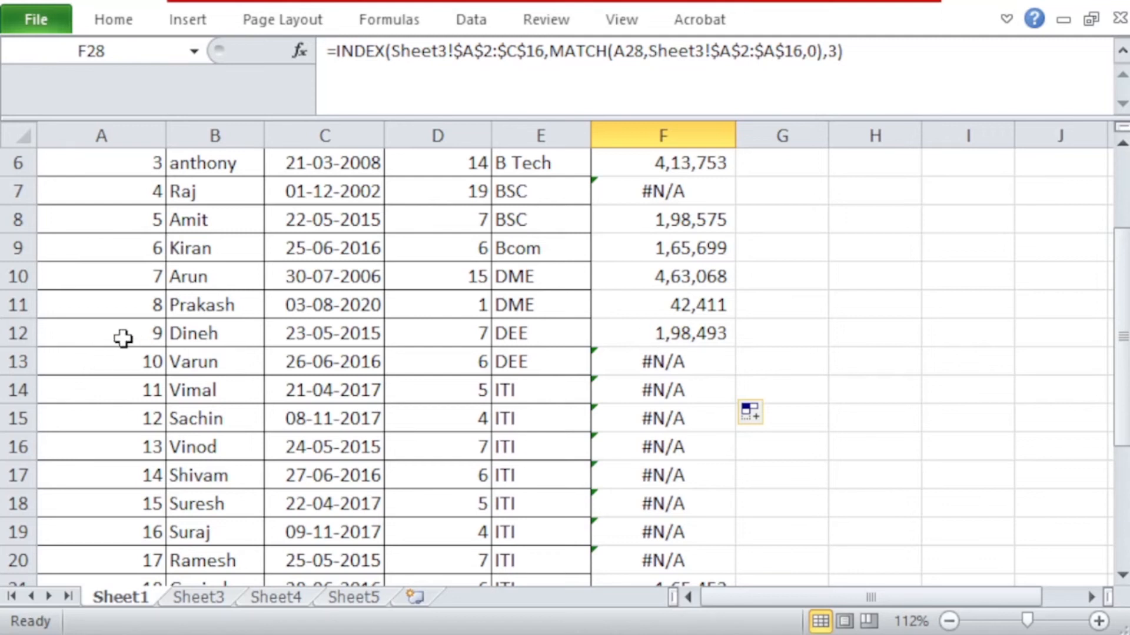
click(127, 334)
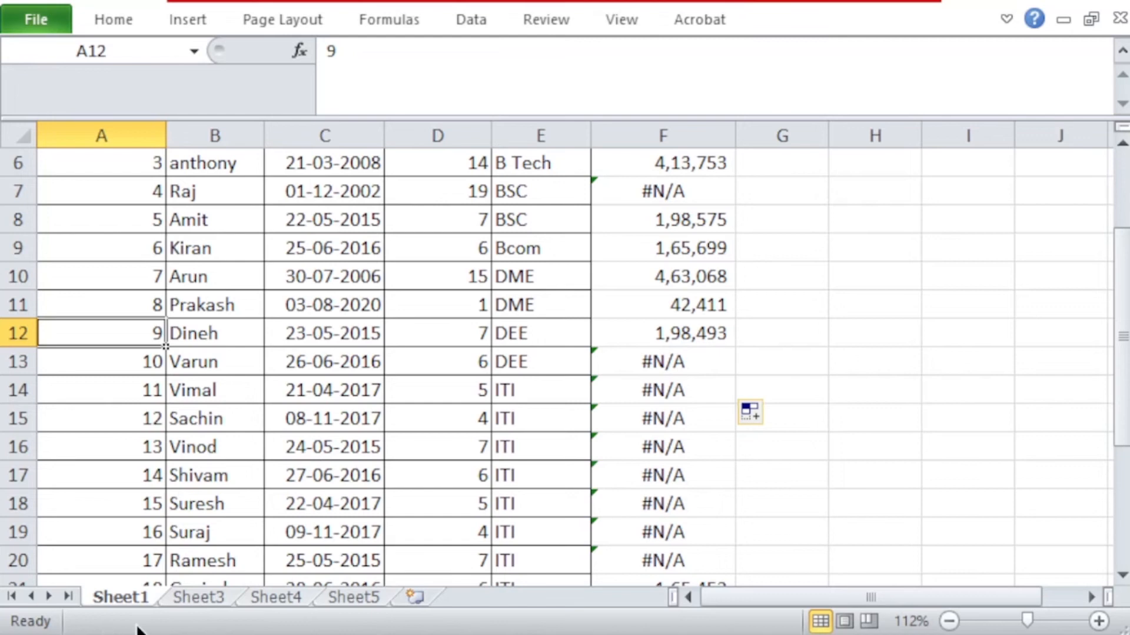
click(186, 597)
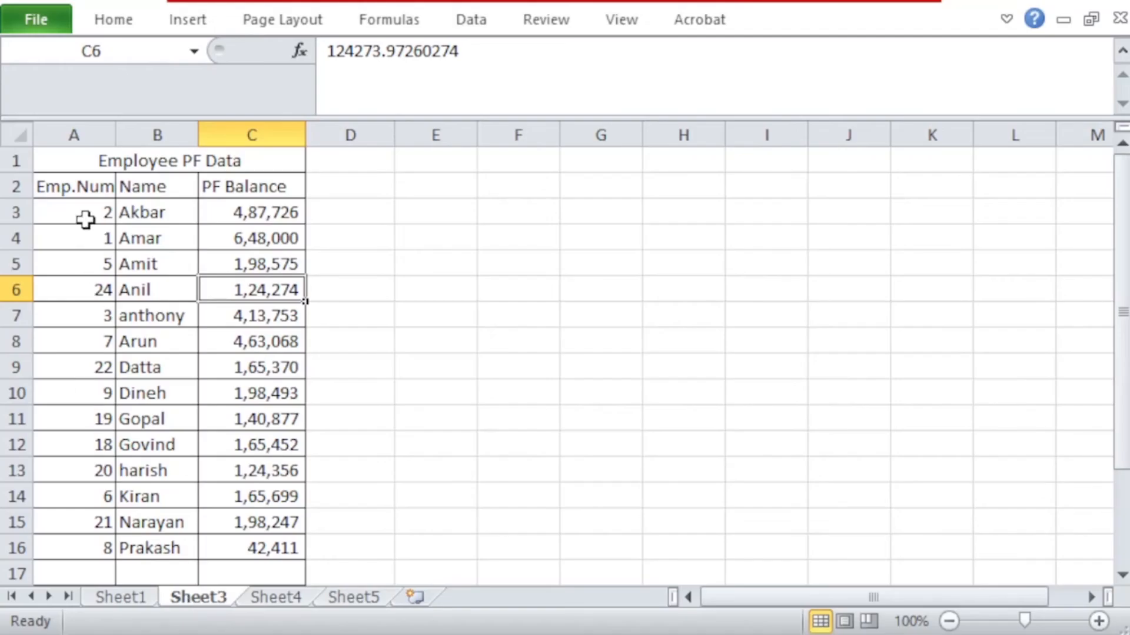
click(254, 400)
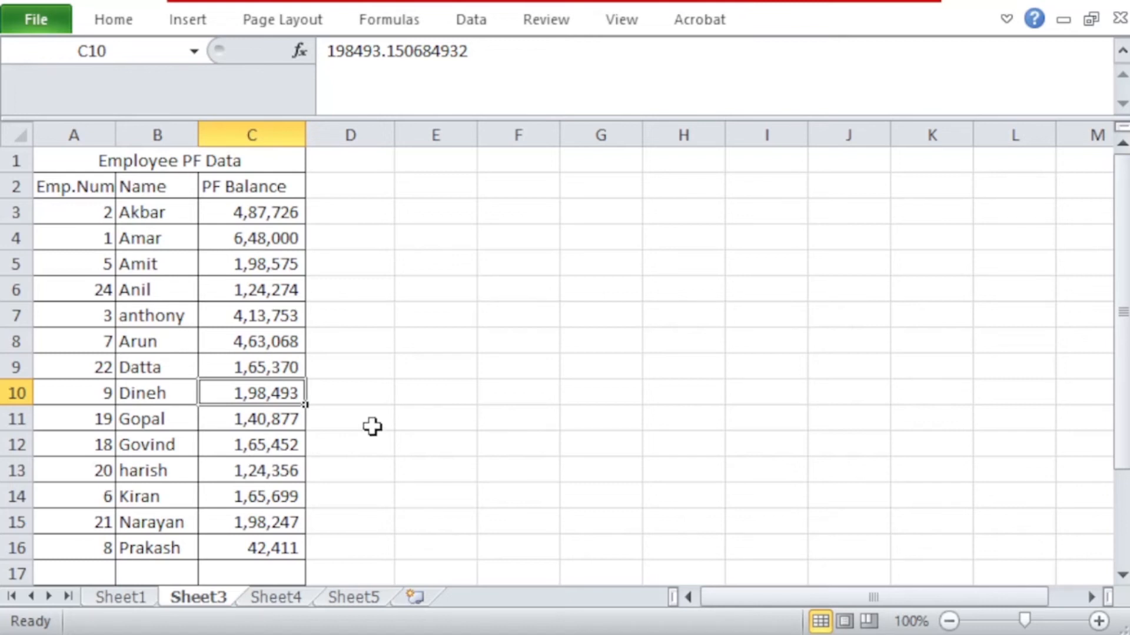
Step: Enter the column header PF Balance in cell F3 of Sheet1's Employee Data table
click(121, 597)
scroll(681, 259, up, 2)
click(727, 223)
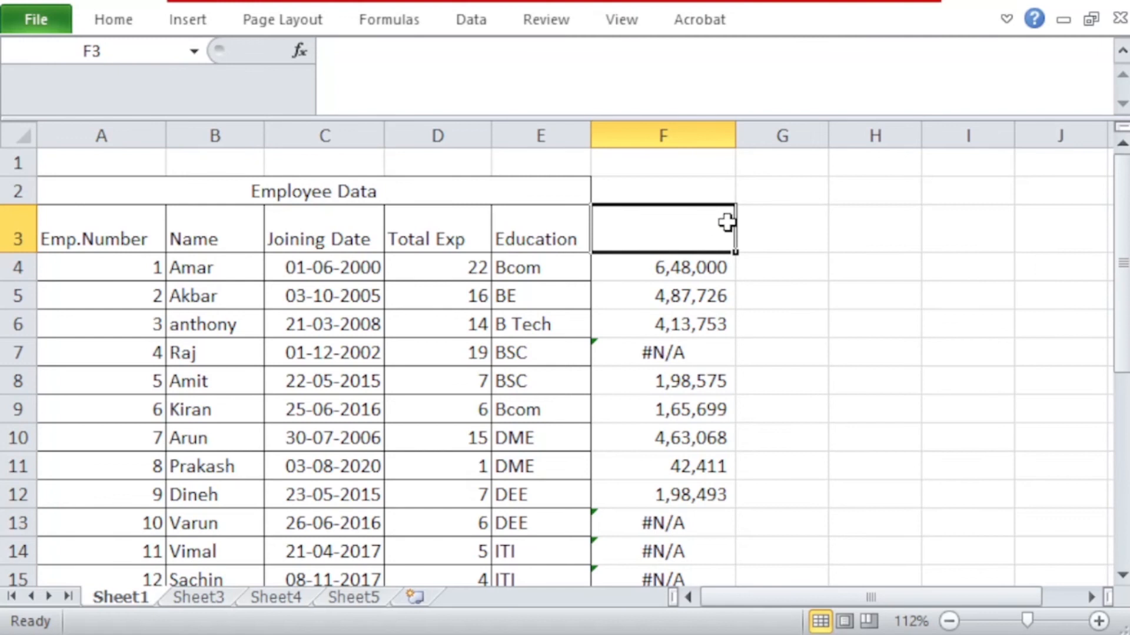
text(PF B)
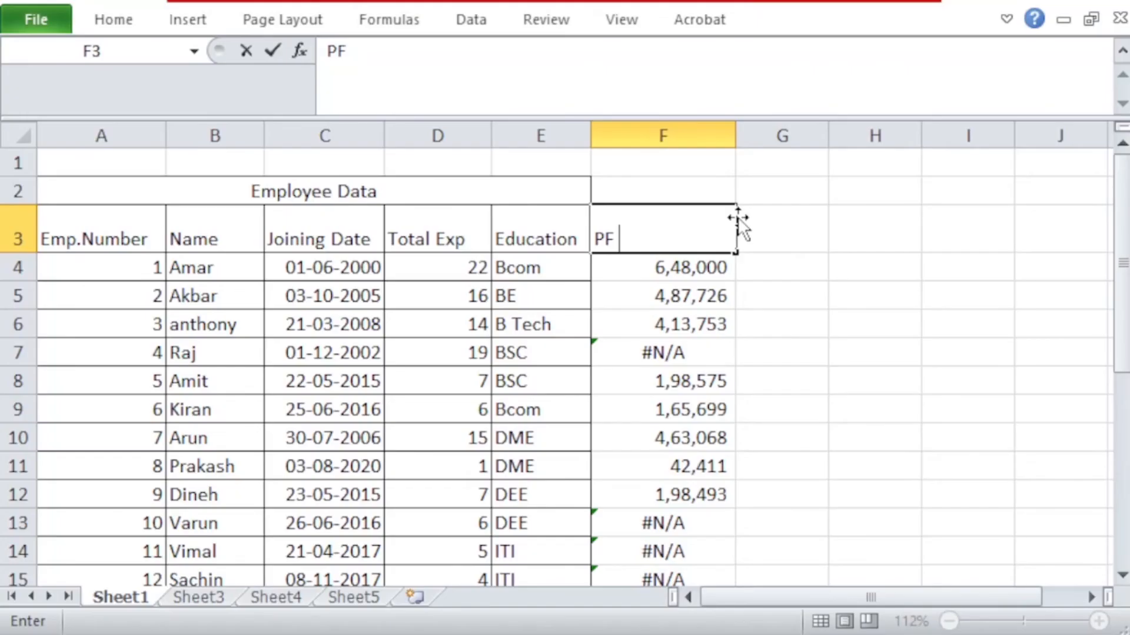
text(alance)
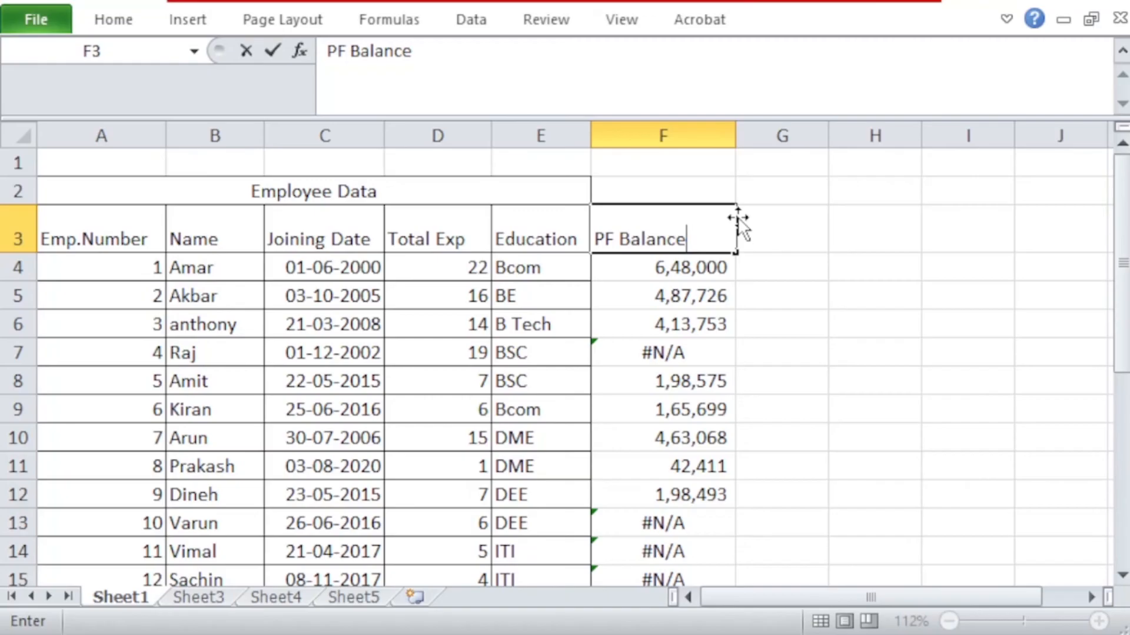
key(Return)
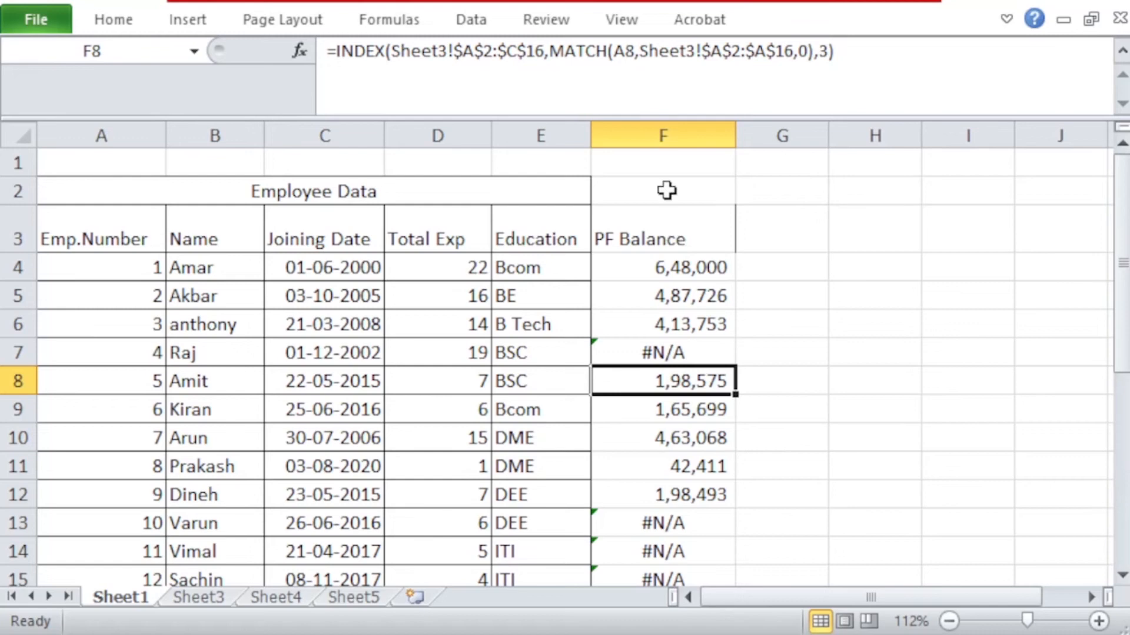
Step: Examine the references in F8's INDEX and MATCH formula without changing it, and open Sheet4
click(630, 56)
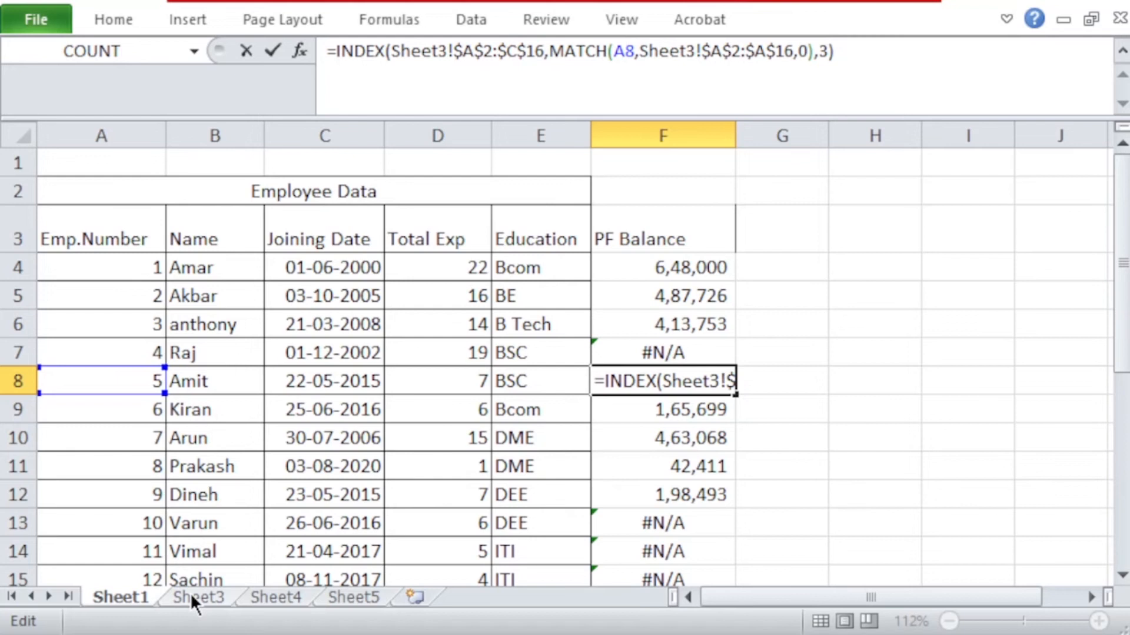
key(Return)
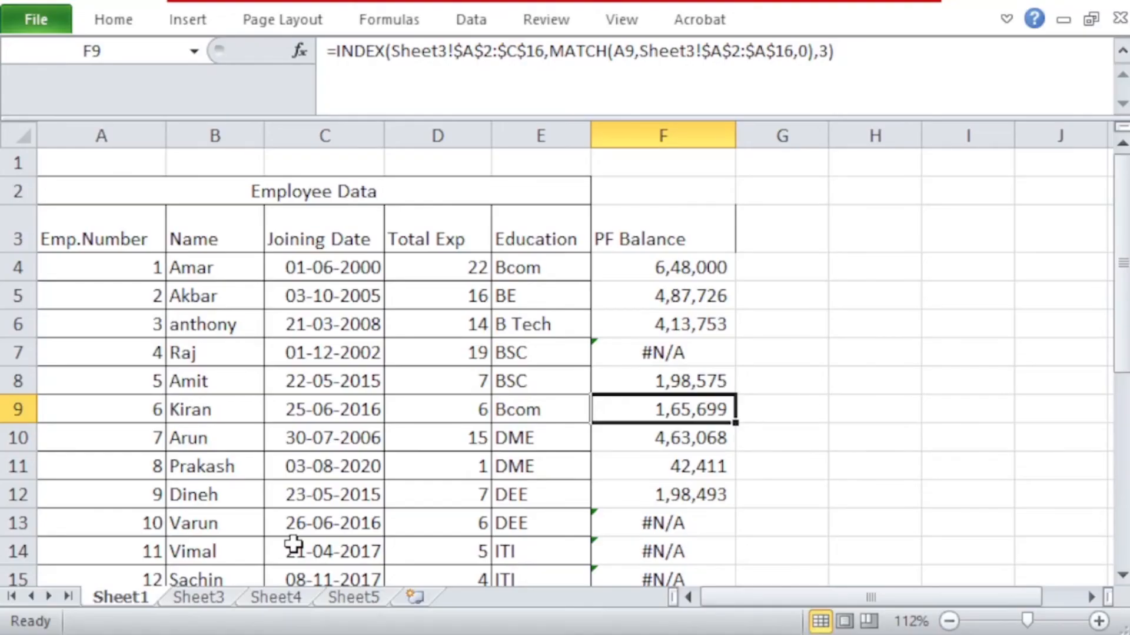
click(276, 597)
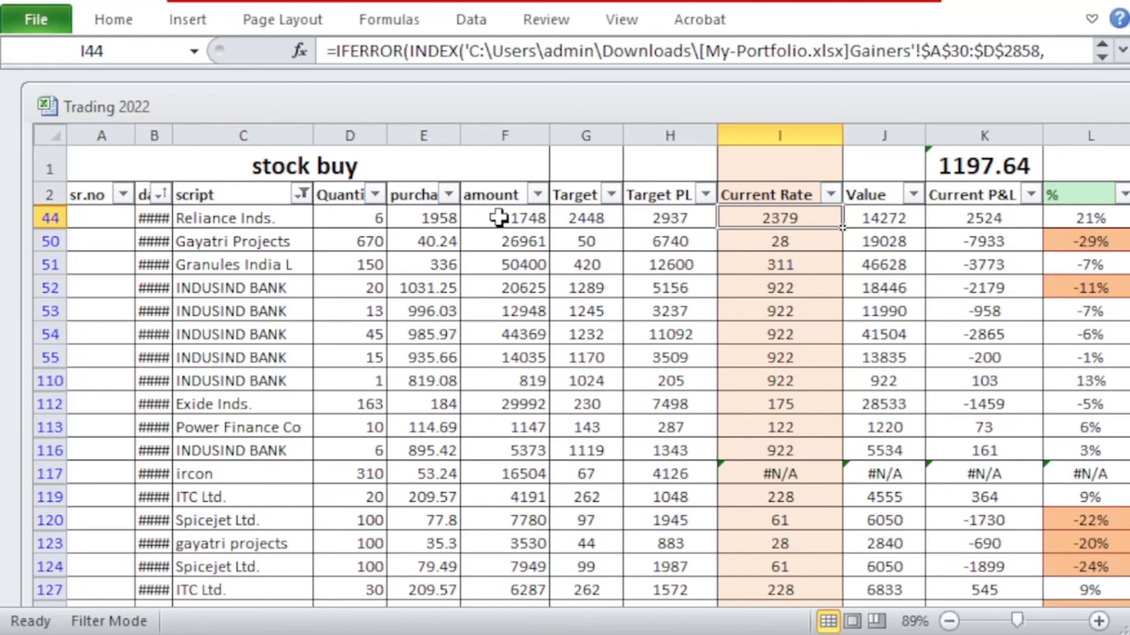
Step: In the Trading 2022 workbook, show the complete IFERROR, INDEX and MATCH formula of the Current Rate cell I44
click(757, 263)
click(751, 218)
click(751, 241)
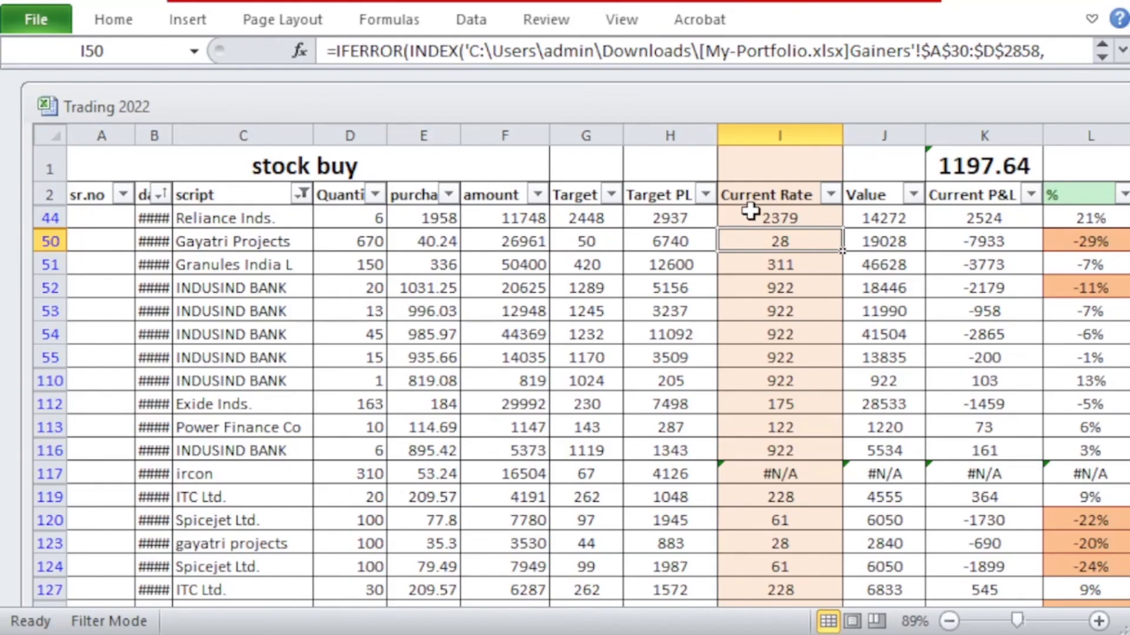
click(750, 219)
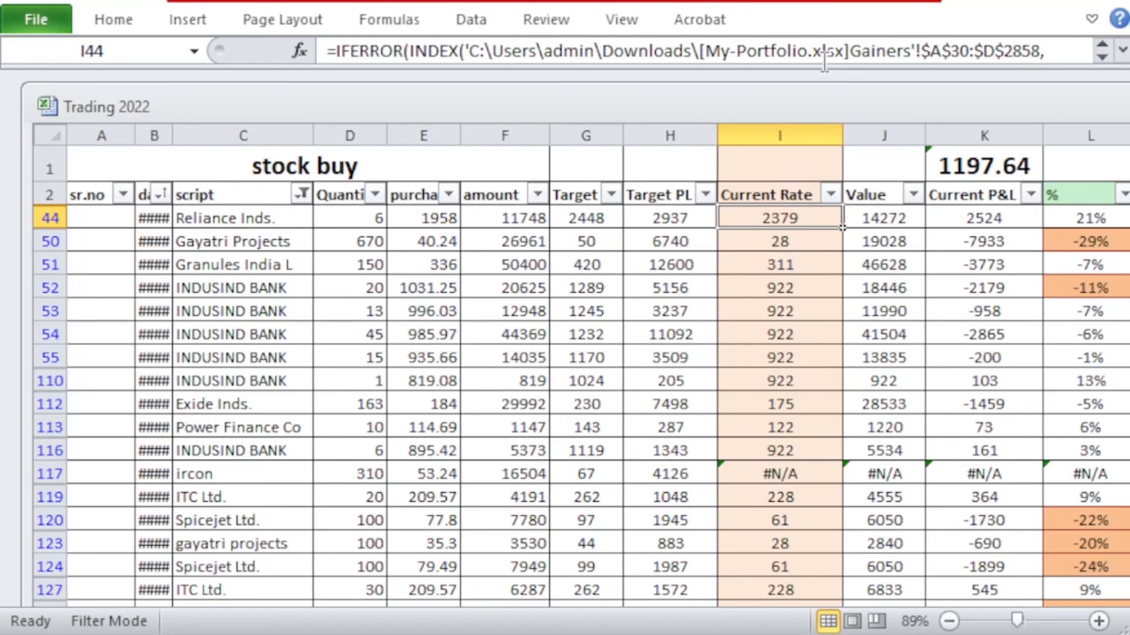
drag(819, 68, 828, 174)
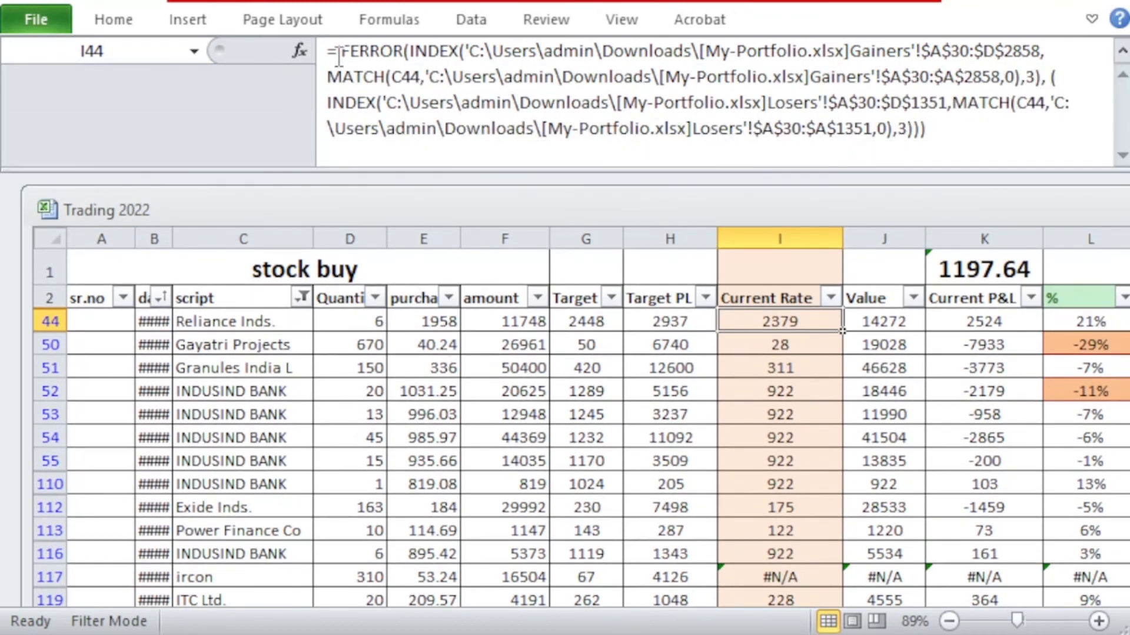